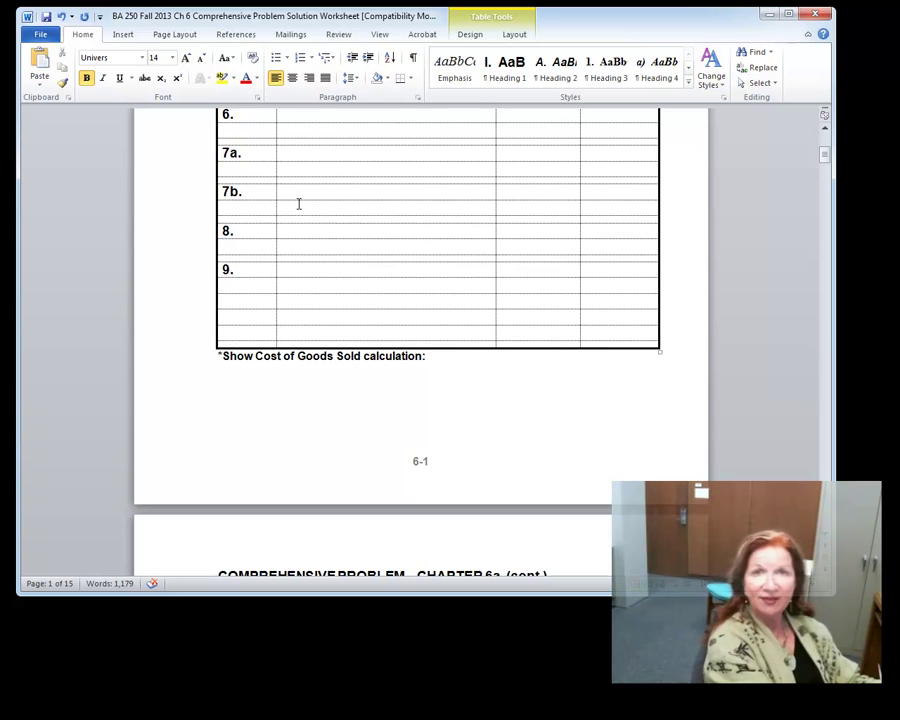
- Place the insertion point in the journal table's account column at entry 9
{"action": "left_click", "coordinate": [282, 114]}
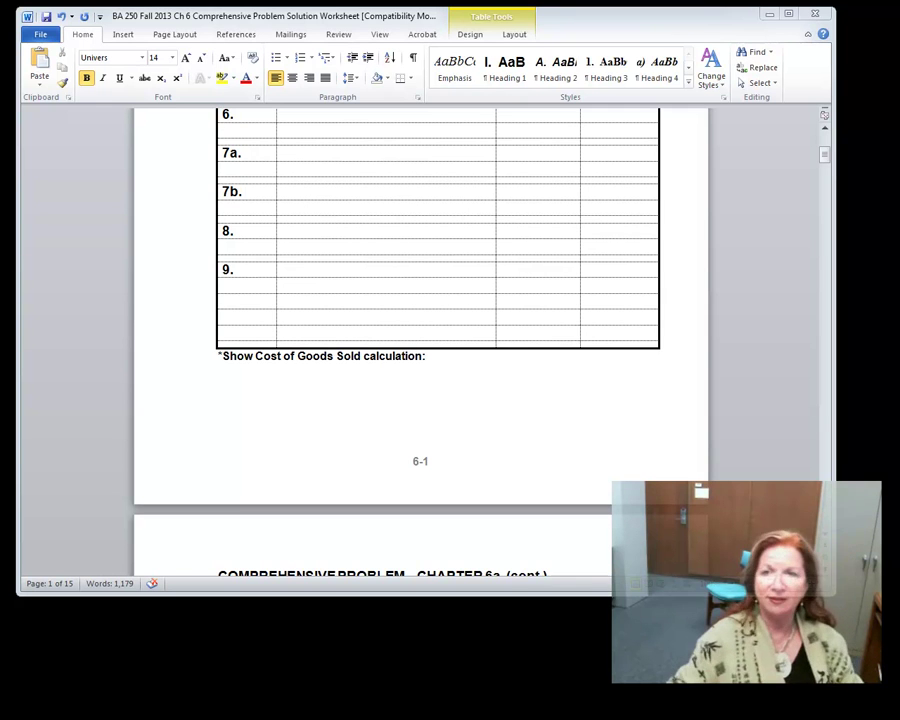
{"action": "left_click", "coordinate": [285, 270]}
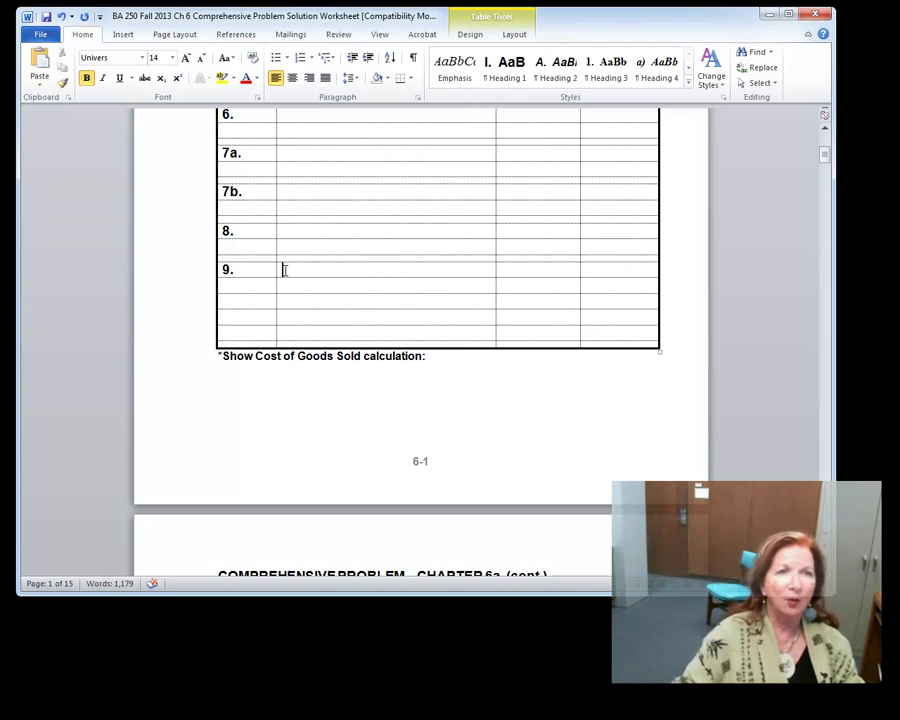
- Enter Office Supplies Expense with a 23 debit in entry 9, fixing the stray space
{"action": "type", "text": "Offic e Sup"}
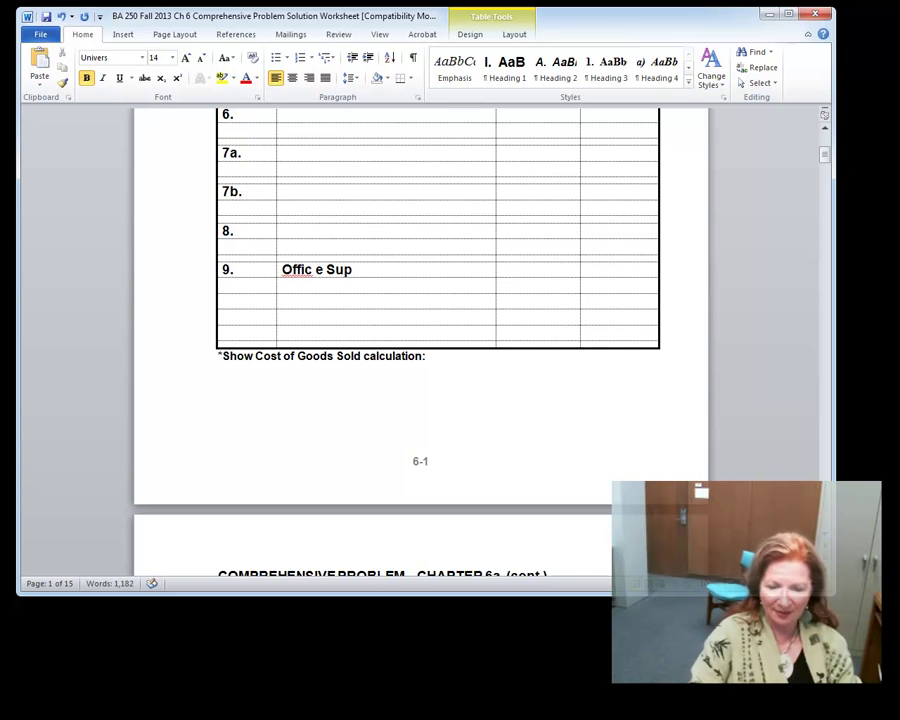
{"action": "type", "text": "plies"}
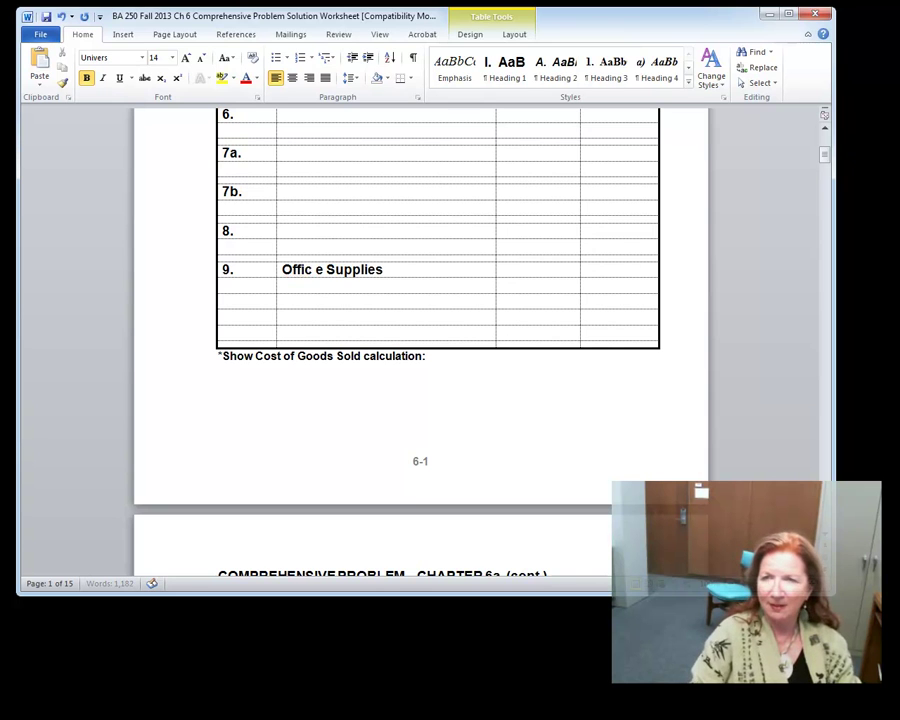
{"action": "type", "text": " Expense"}
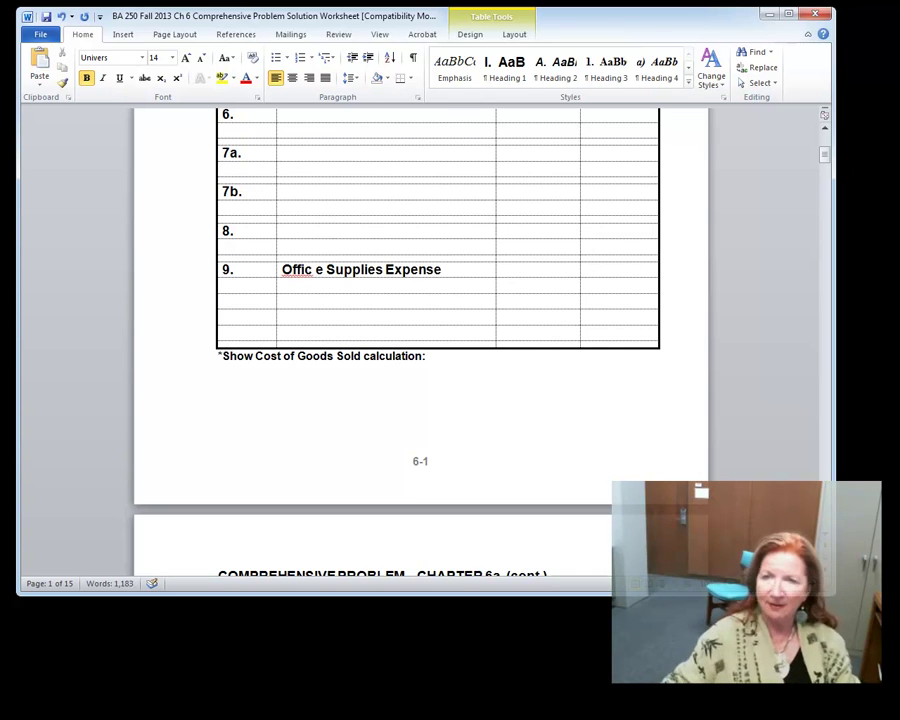
{"action": "left_click", "coordinate": [315, 269]}
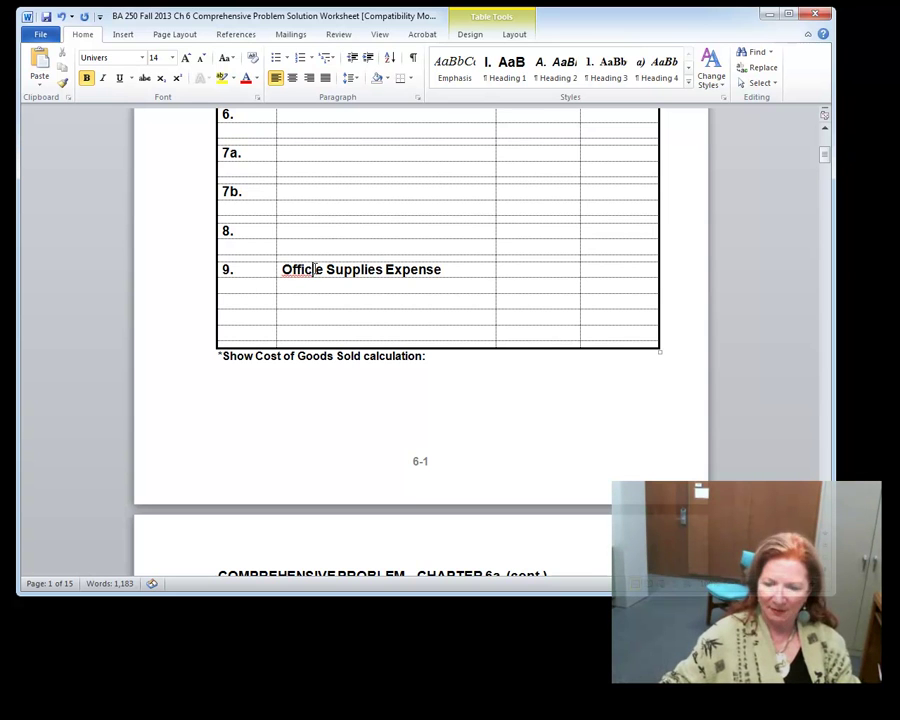
{"action": "key", "text": "BackSpace"}
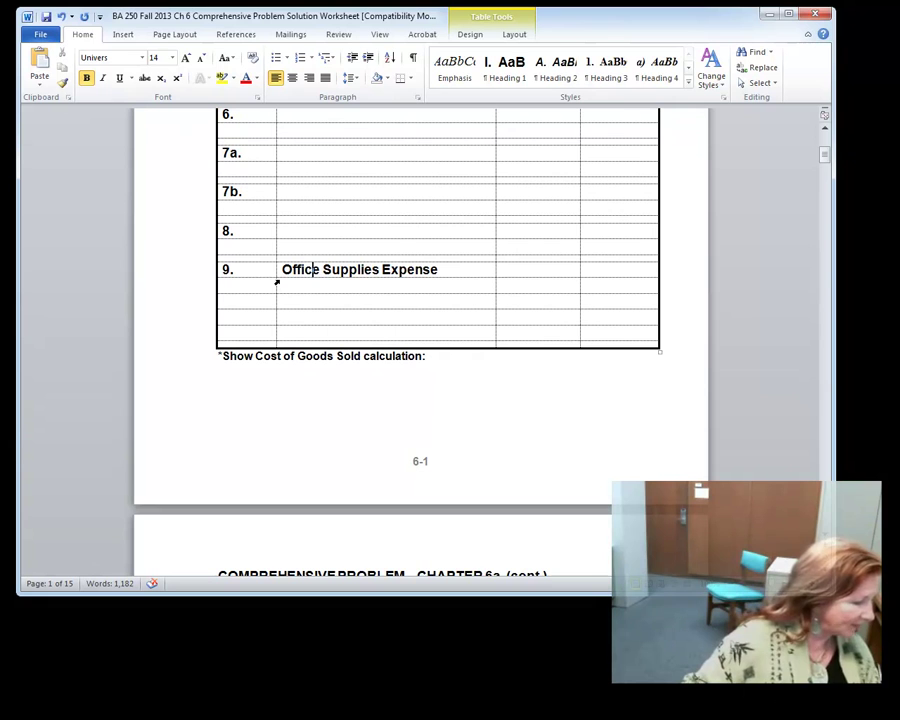
{"action": "left_click", "coordinate": [554, 273]}
{"action": "type", "text": "23"}
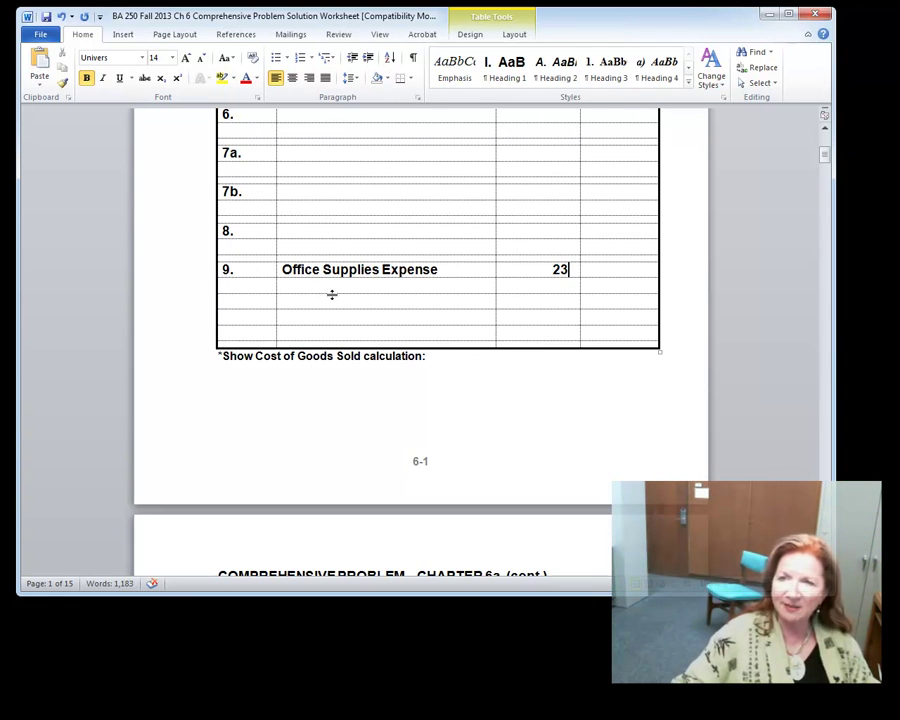
- Start the next account line below with the word 'Maintainance'
{"action": "left_click", "coordinate": [297, 284]}
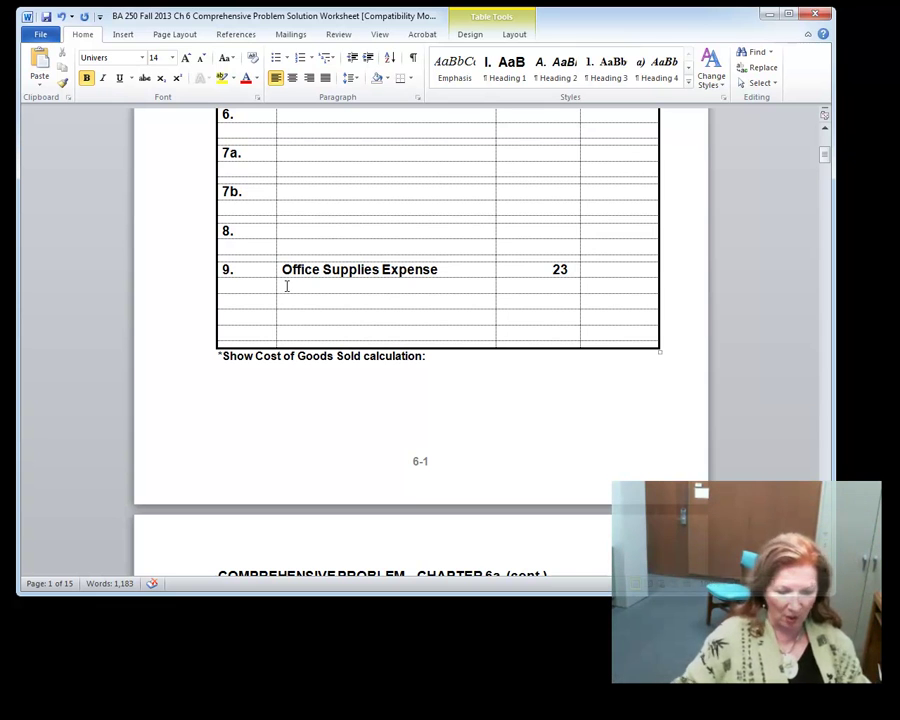
{"action": "type", "text": "Maintai"}
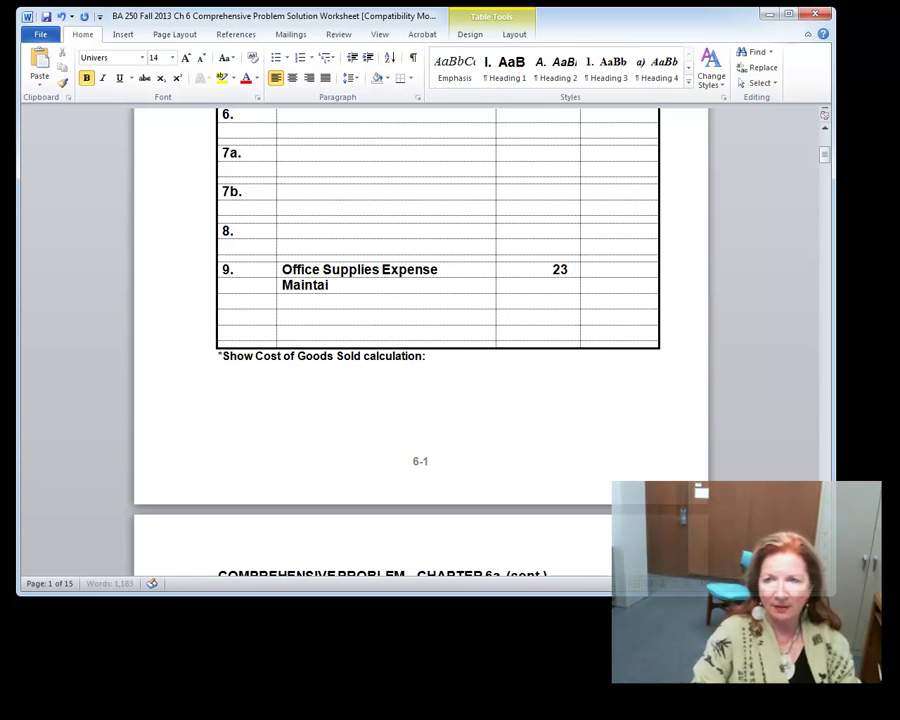
{"action": "type", "text": "nence"}
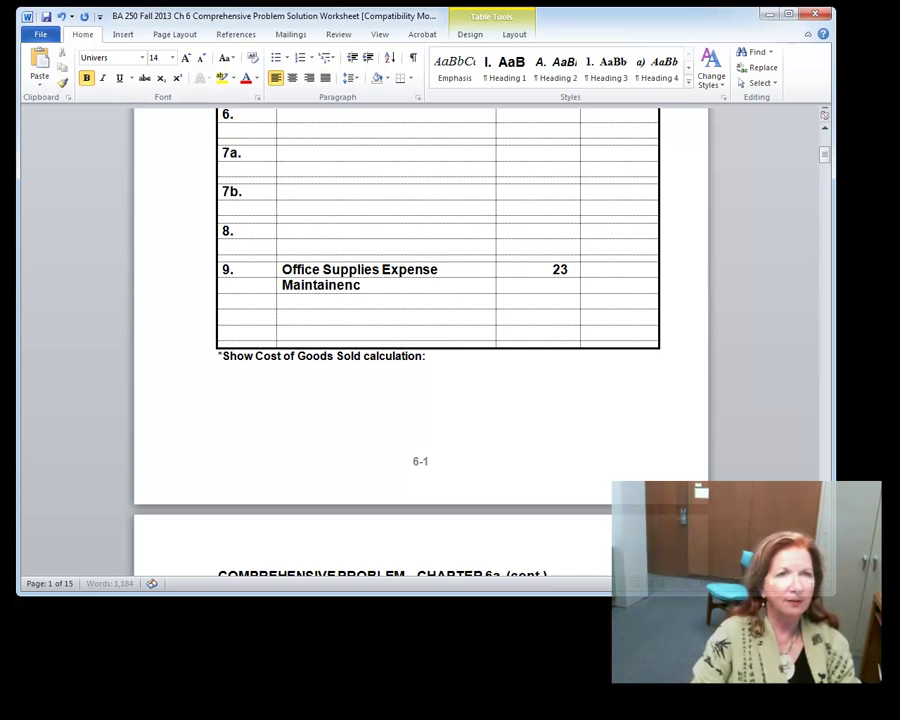
{"action": "key", "text": "BackSpace"}
{"action": "key", "text": "BackSpace"}
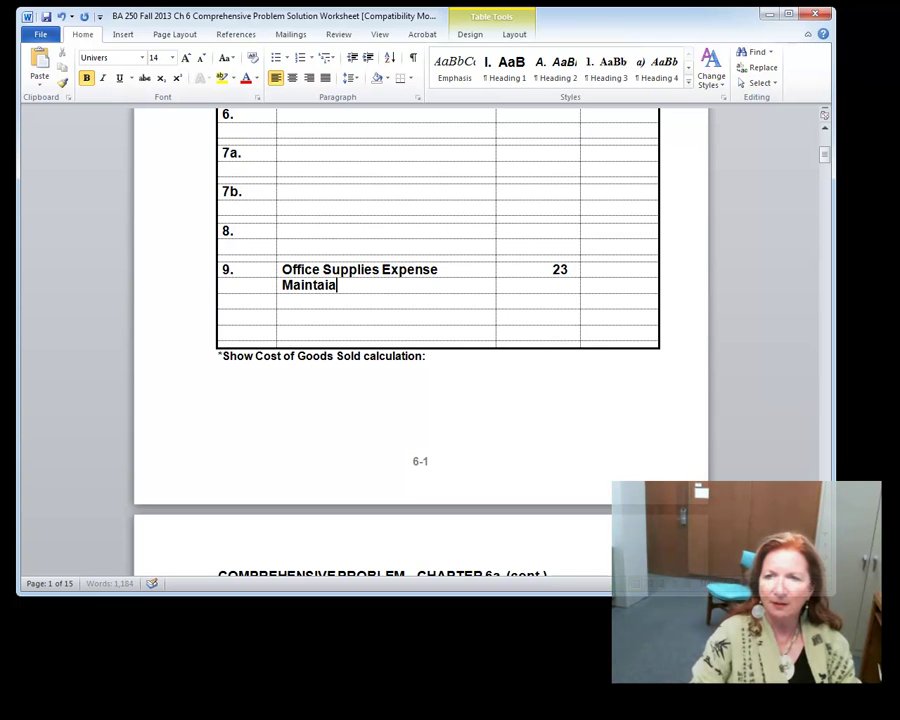
{"action": "key", "text": "BackSpace"}
{"action": "type", "text": "nance"}
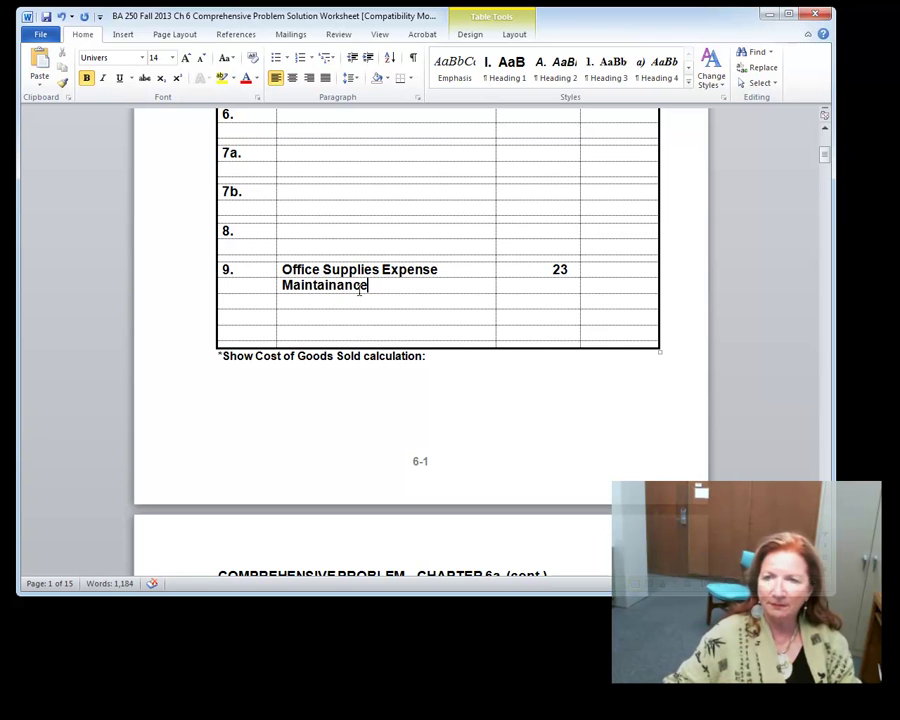
{"action": "left_click_drag", "start_coordinate": [824, 158], "coordinate": [815, 228]}
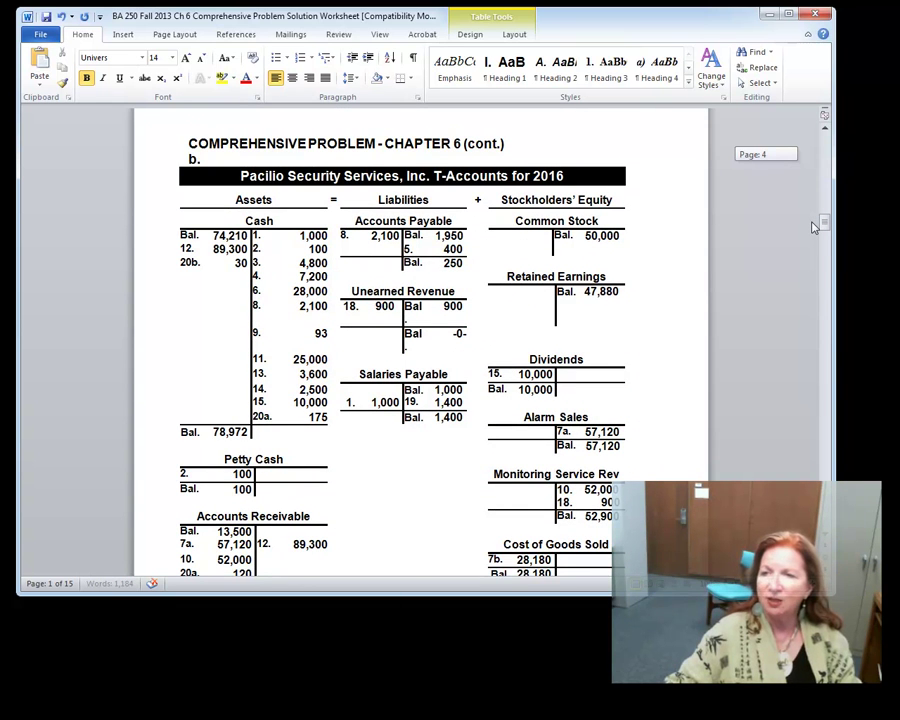
{"action": "left_click_drag", "start_coordinate": [815, 228], "coordinate": [814, 238]}
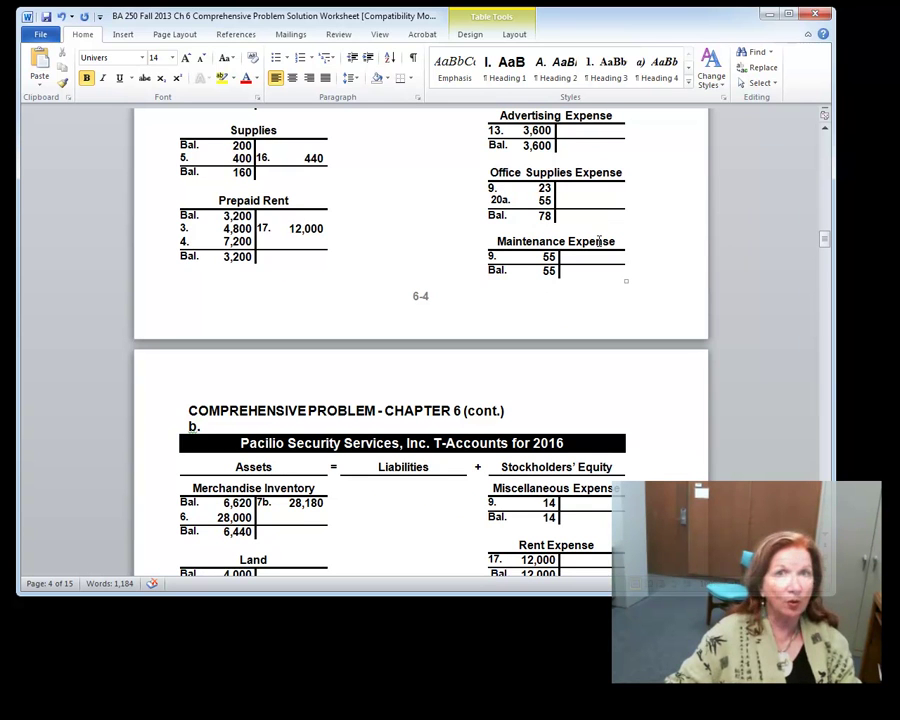
{"action": "scroll", "coordinate": [660, 265], "scroll_direction": "down", "scroll_amount": 2}
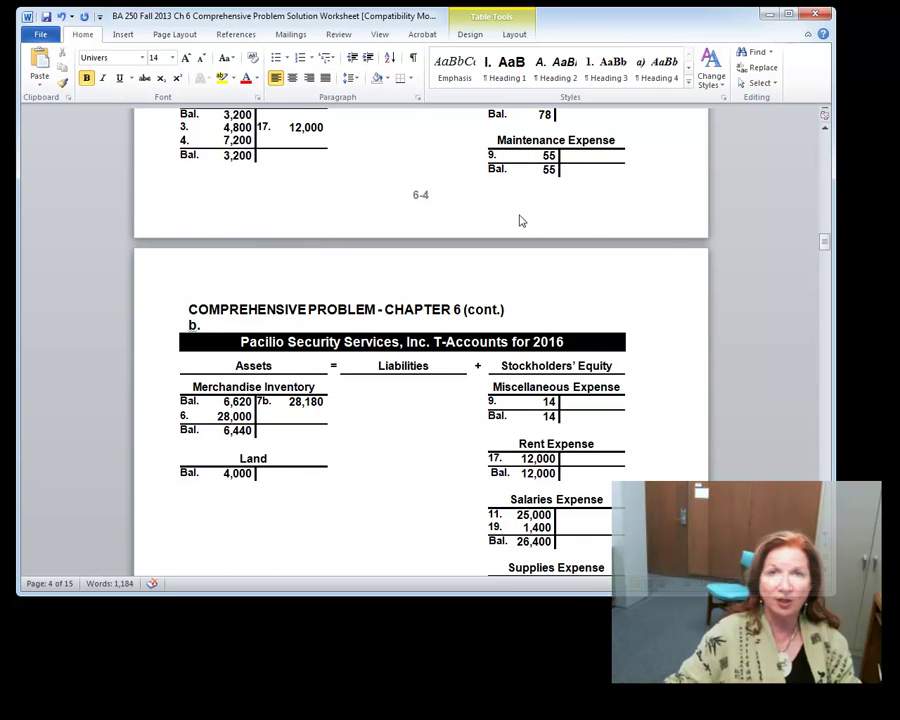
{"action": "left_click_drag", "start_coordinate": [823, 243], "coordinate": [805, 160]}
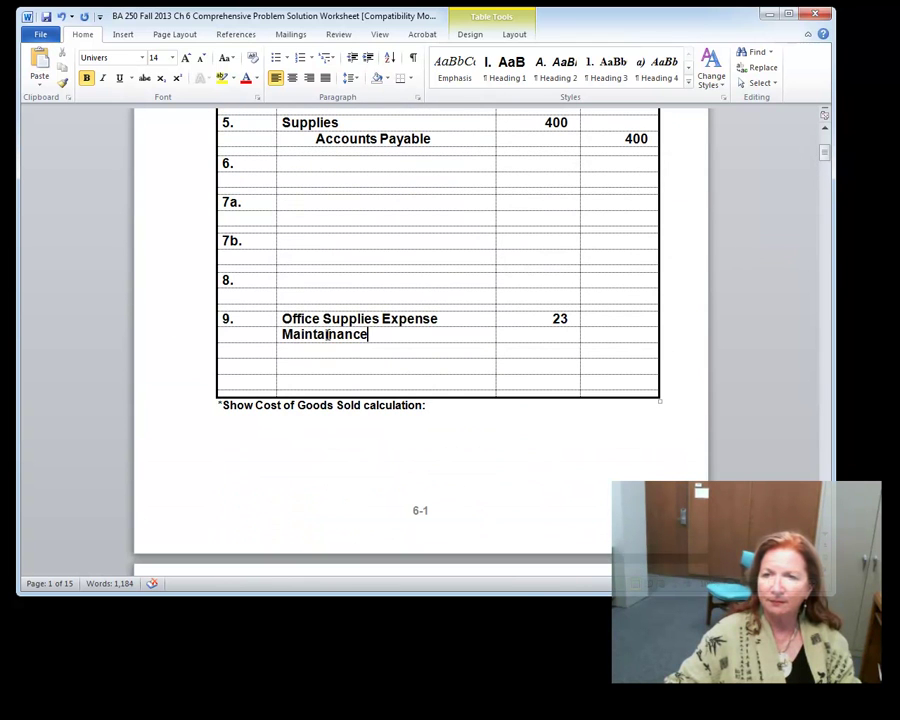
- Correct the line to Maintenance Expense and debit it 55
{"action": "key", "text": "BackSpace"}
{"action": "key", "text": "BackSpace"}
{"action": "key", "text": "BackSpace"}
{"action": "type", "text": "te"}
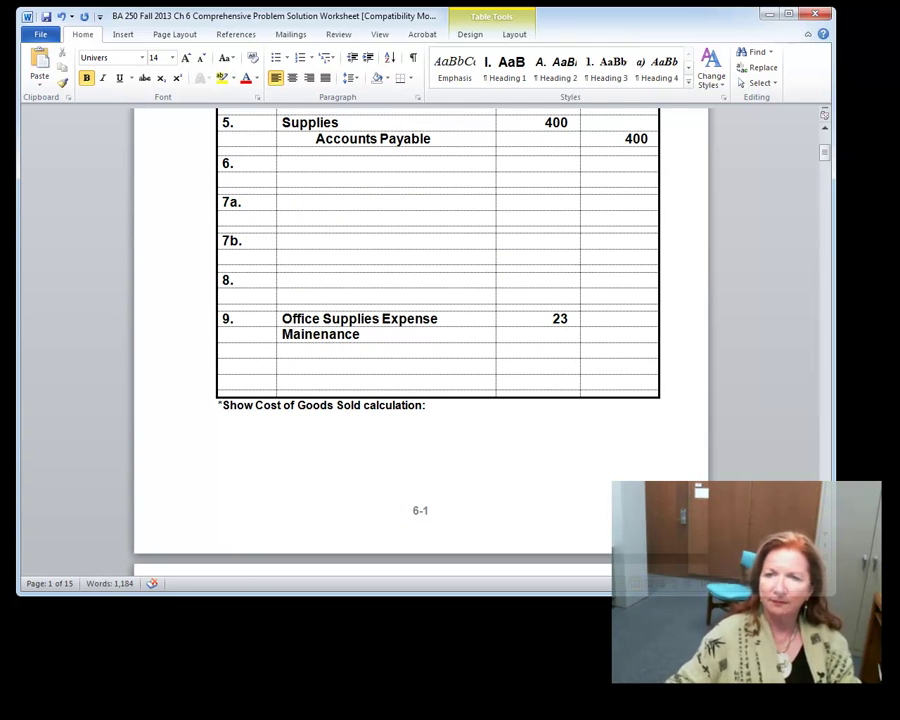
{"action": "left_click", "coordinate": [388, 337]}
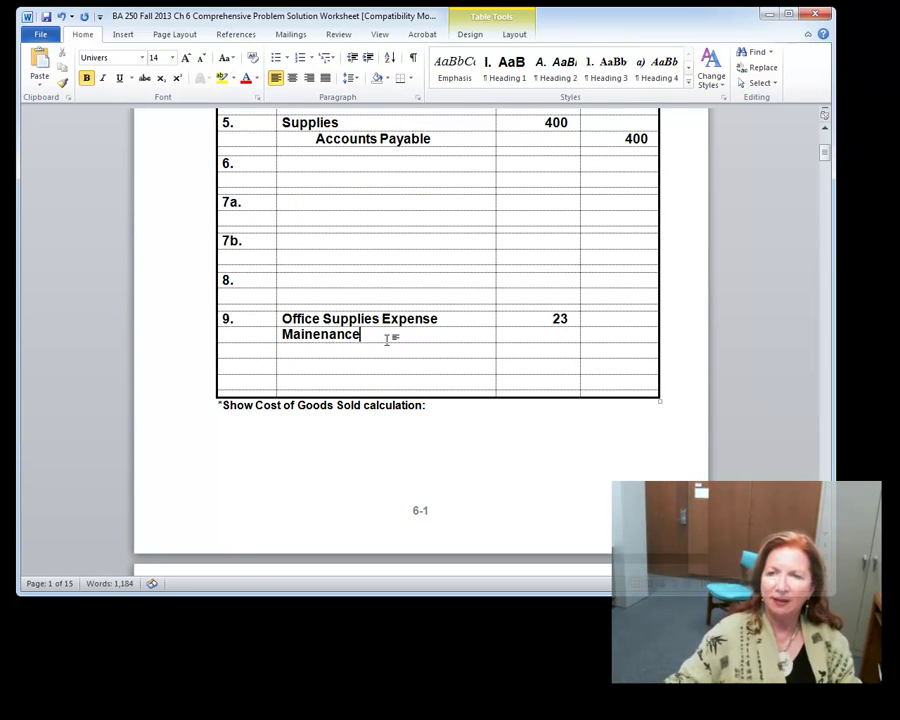
{"action": "type", "text": "Expense"}
{"action": "left_click", "coordinate": [315, 334]}
{"action": "type", "text": "t"}
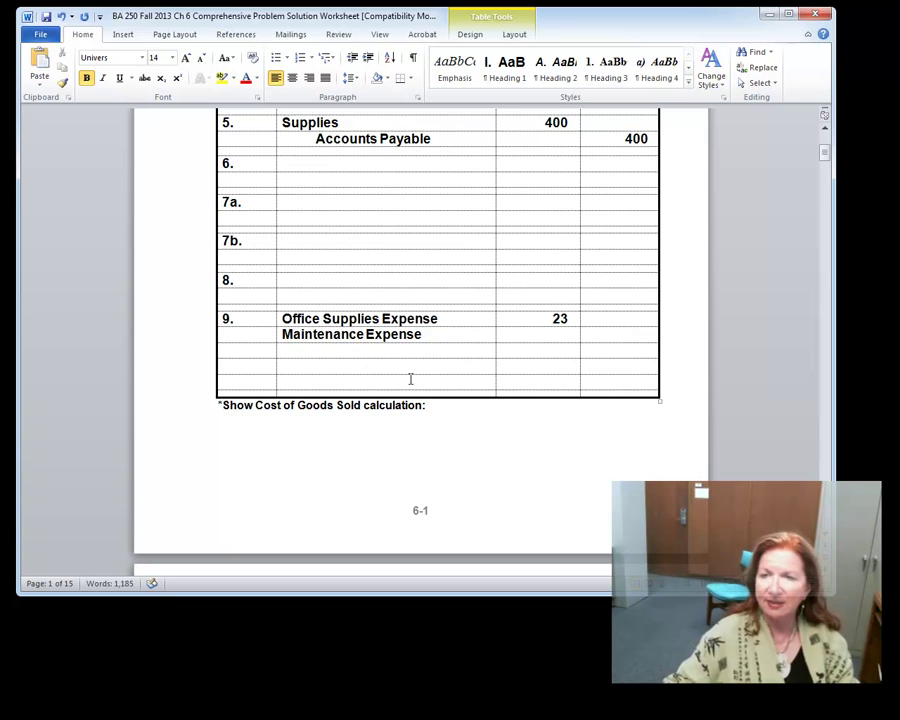
{"action": "left_click", "coordinate": [566, 334]}
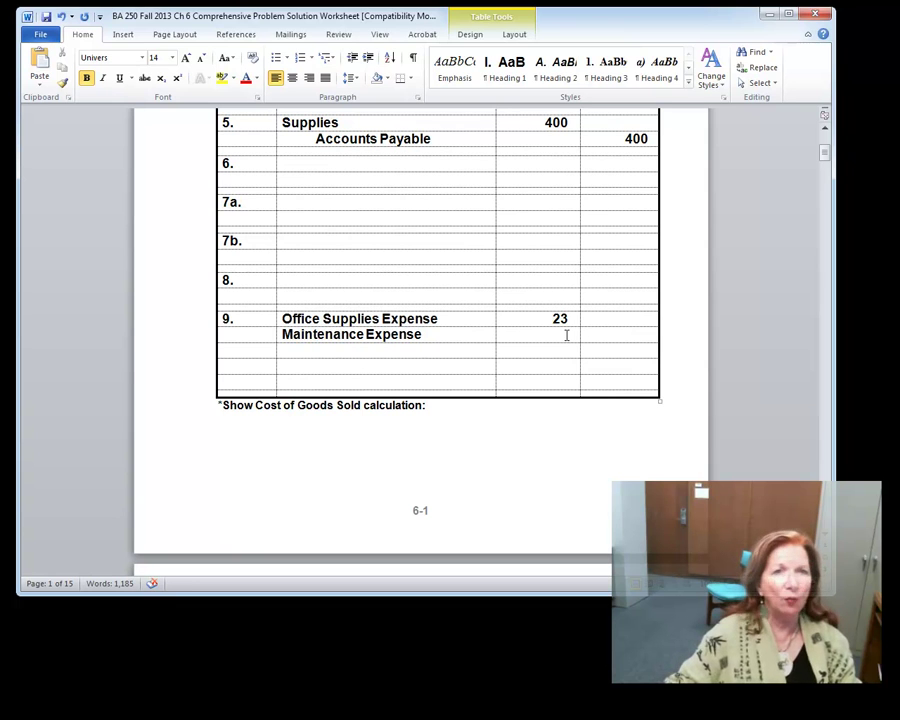
{"action": "type", "text": "55"}
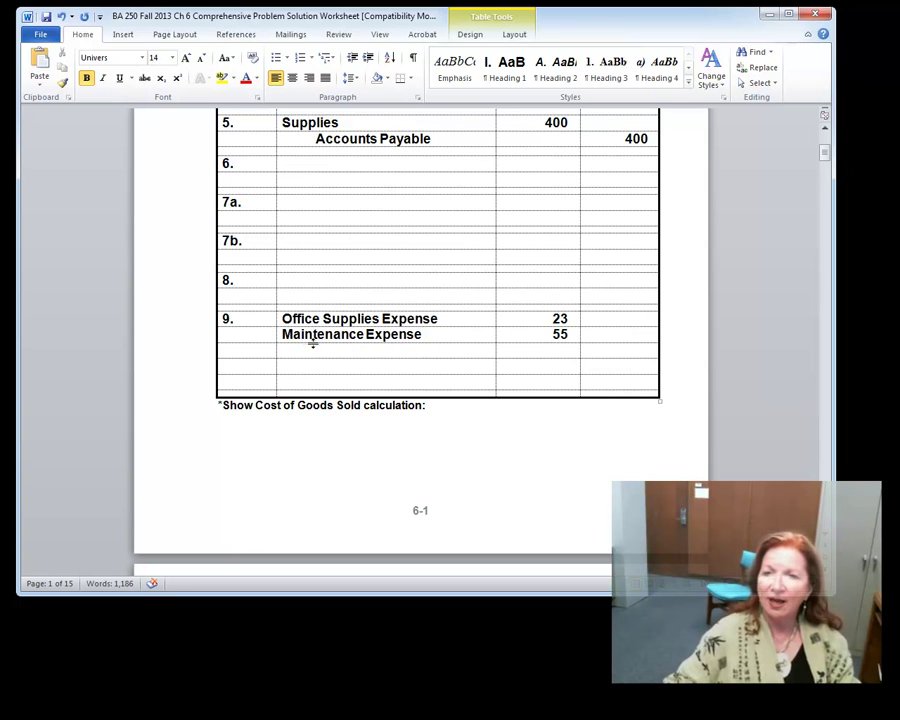
- Add Miscellaneous Expense with a 14 debit on the next line
{"action": "left_click", "coordinate": [291, 352]}
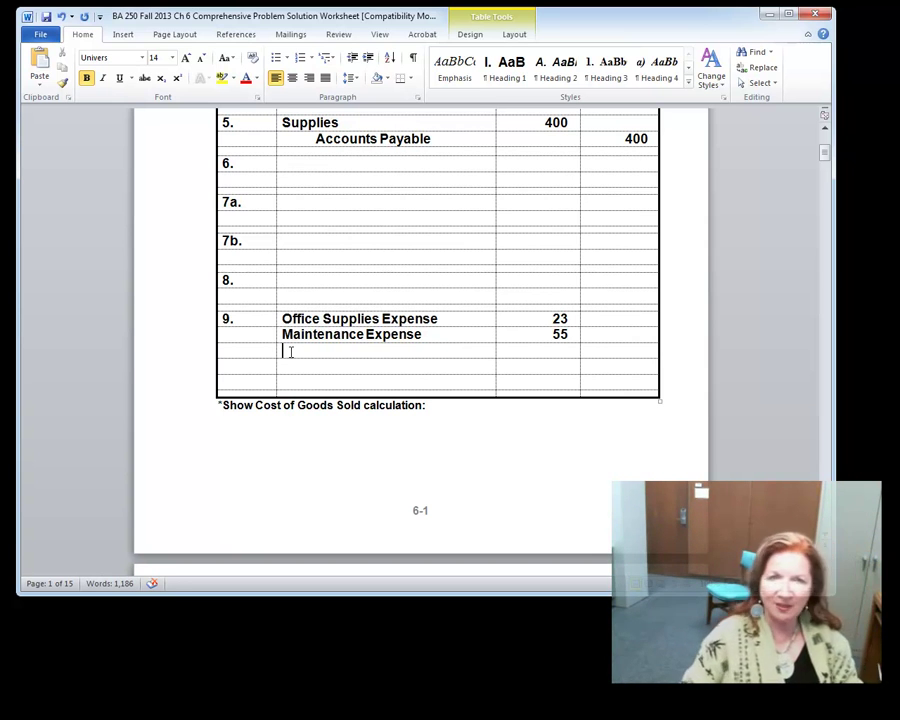
{"action": "type", "text": "M"}
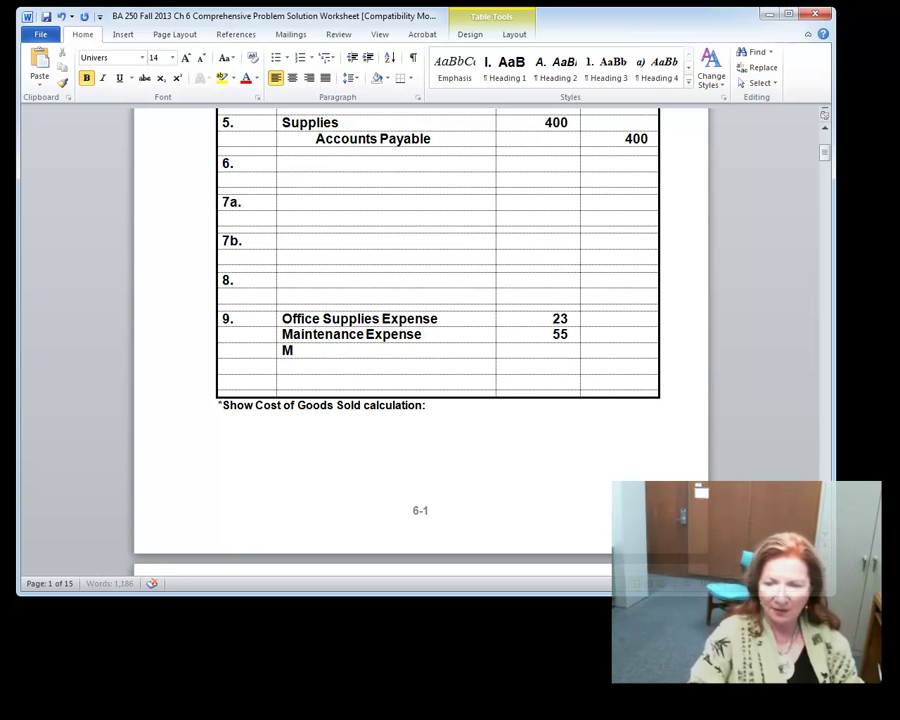
{"action": "type", "text": "isce"}
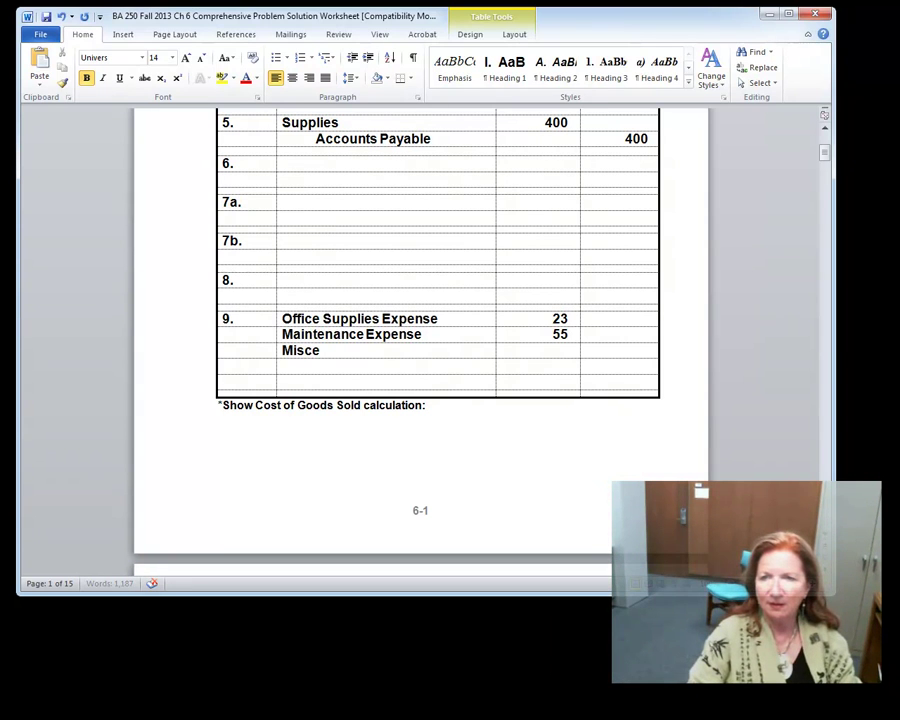
{"action": "type", "text": "llaneous"}
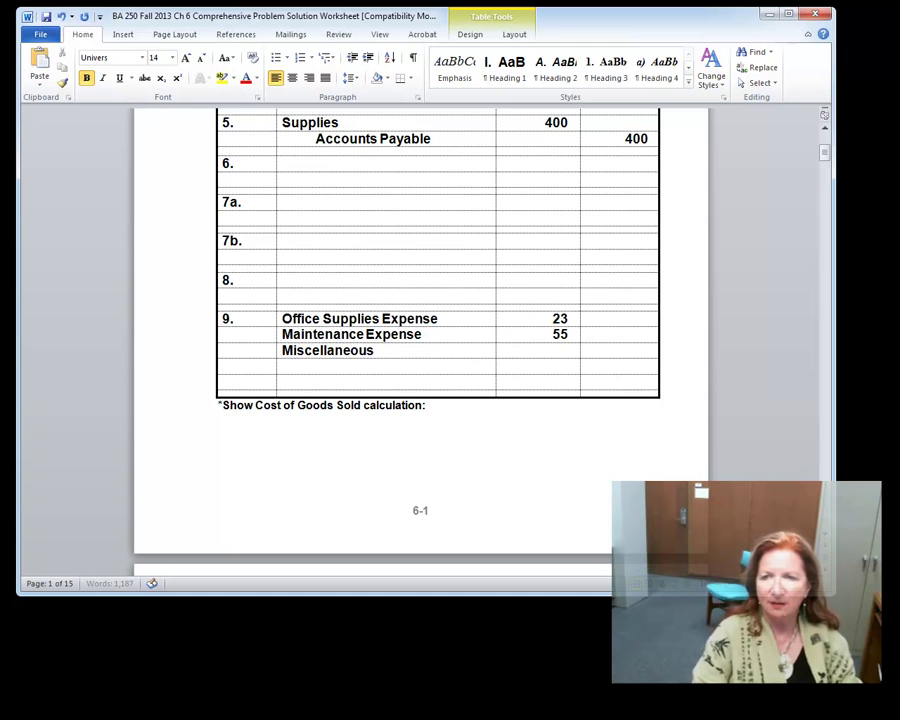
{"action": "type", "text": " Expense"}
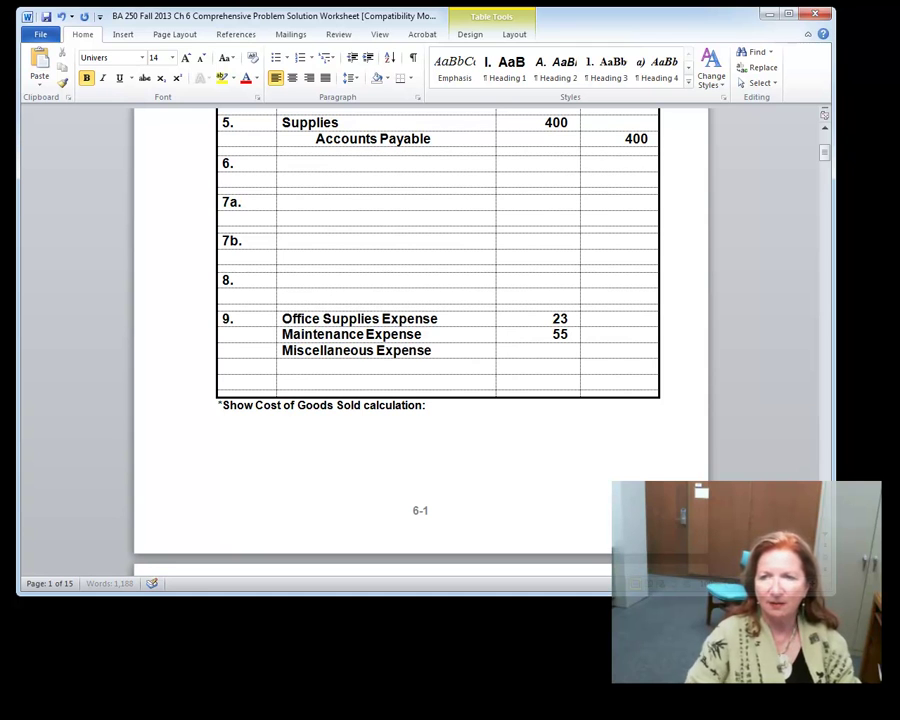
{"action": "left_click", "coordinate": [557, 349]}
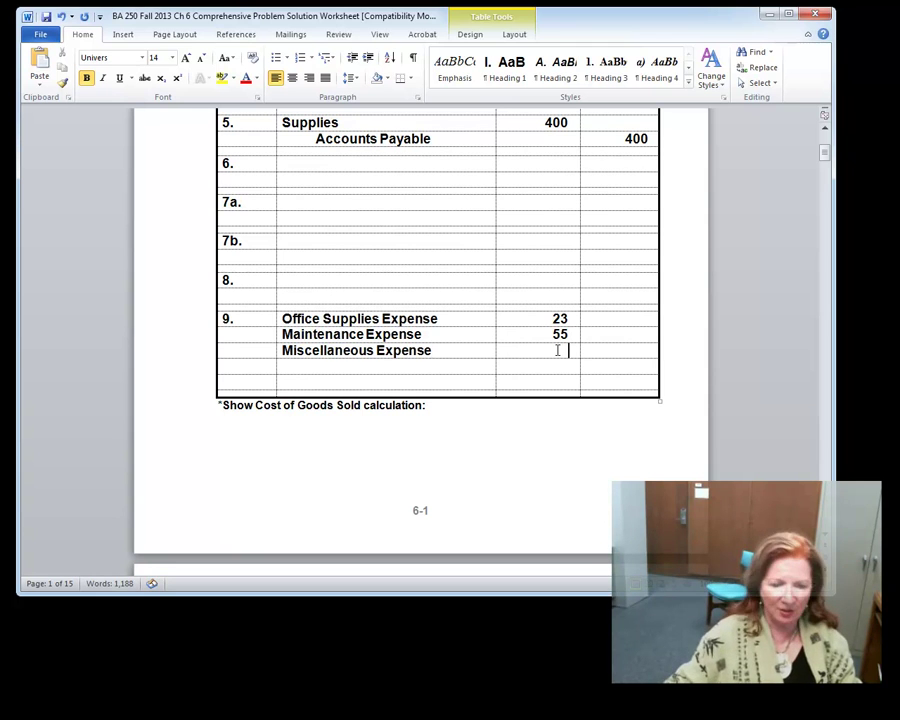
{"action": "type", "text": "14"}
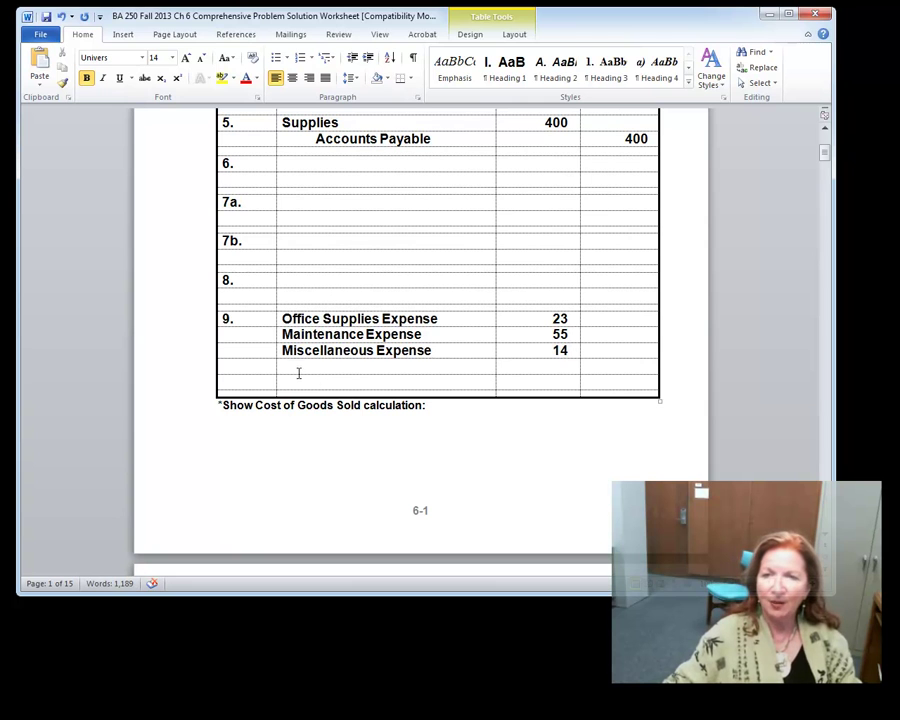
{"action": "left_click", "coordinate": [293, 366]}
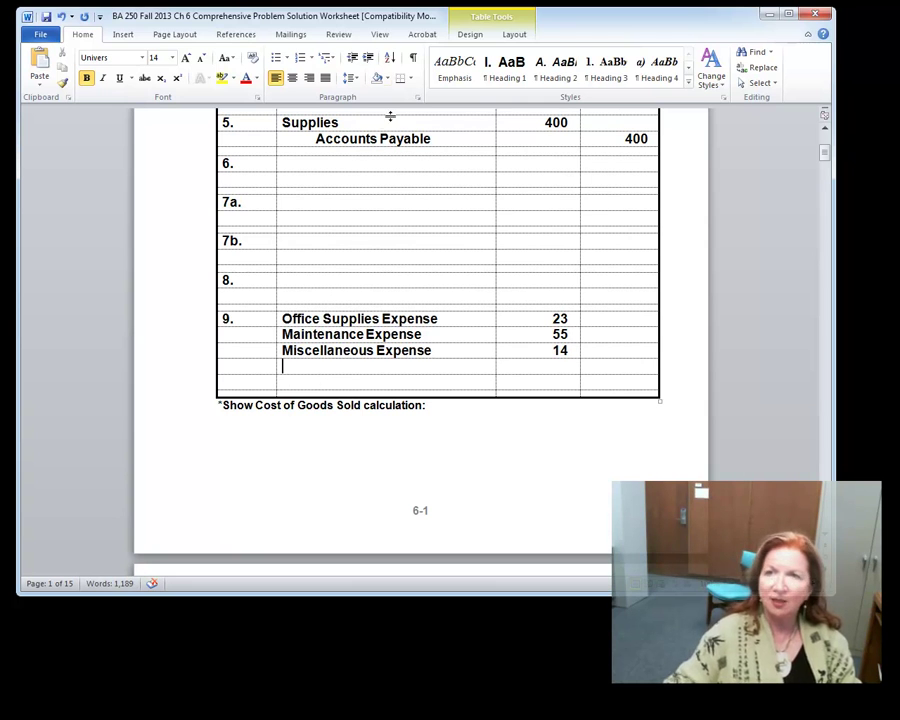
- Type Cash with 93 in the credit column below Miscellaneous Expense
{"action": "left_click", "coordinate": [368, 60]}
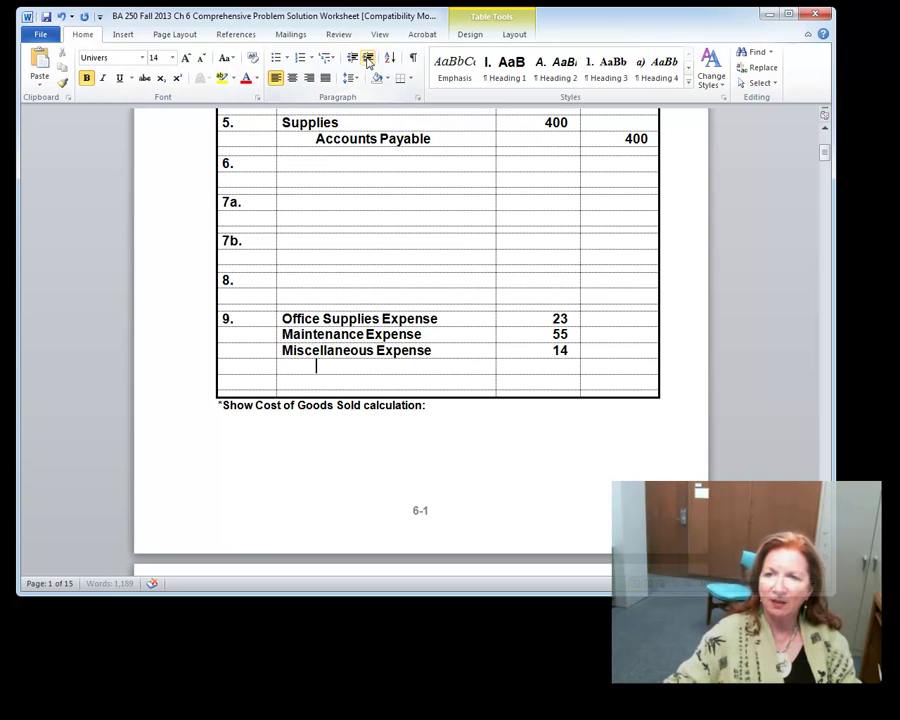
{"action": "type", "text": "Cash"}
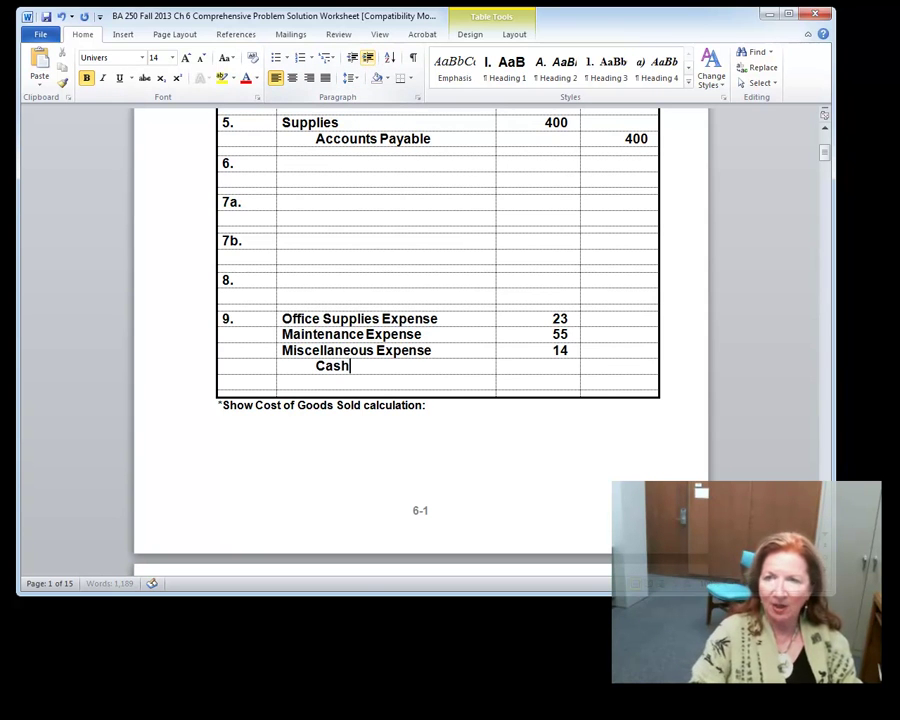
{"action": "left_click", "coordinate": [643, 363]}
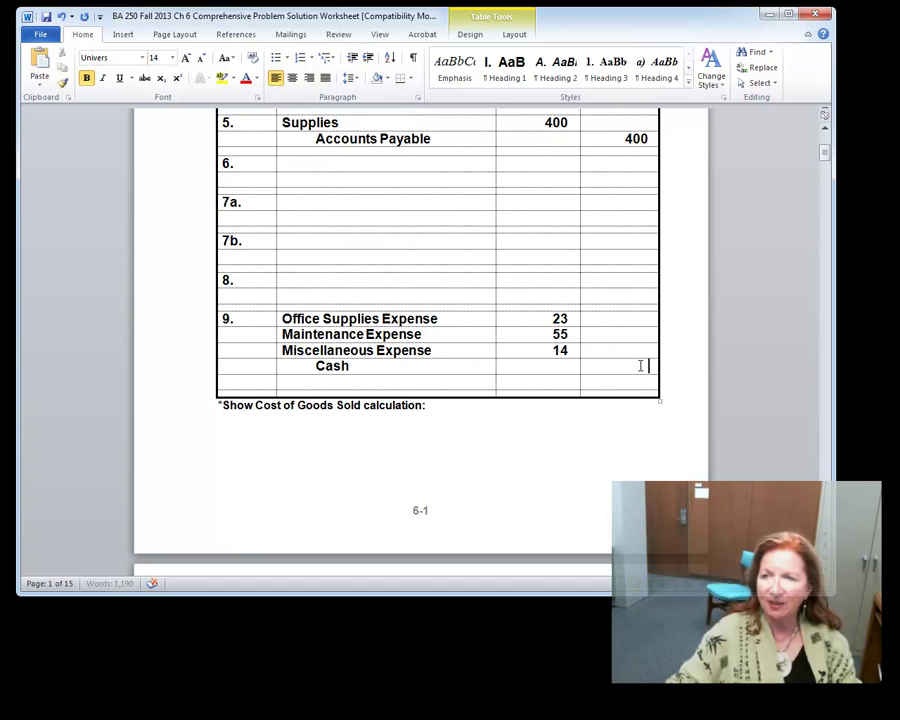
{"action": "type", "text": "93"}
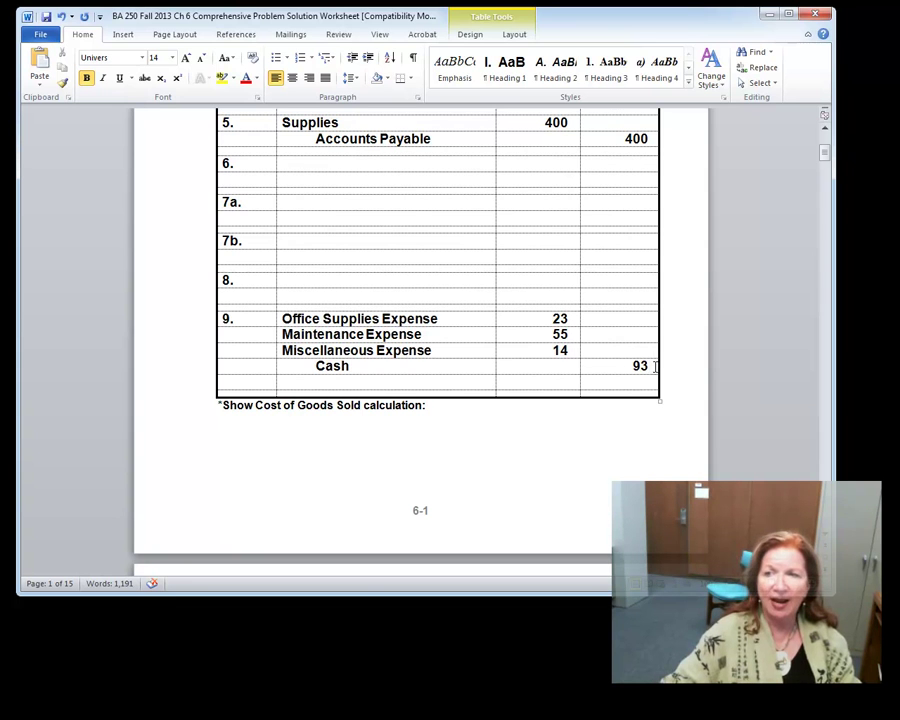
- Move Cash and its 93 credit down one row, leaving a blank line above
{"action": "left_click_drag", "start_coordinate": [648, 365], "coordinate": [628, 366]}
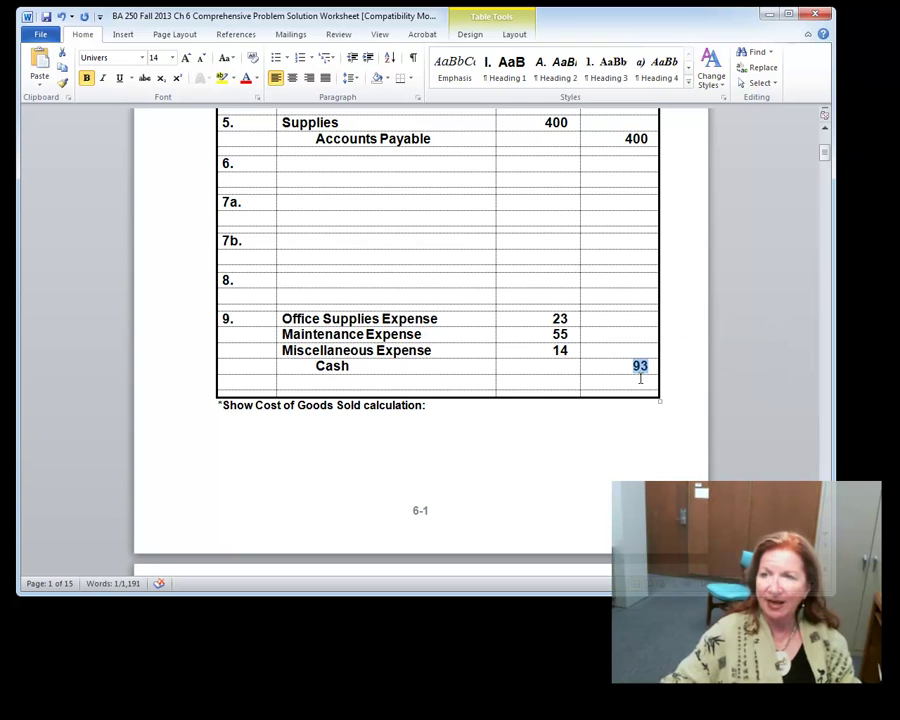
{"action": "left_click", "coordinate": [640, 378]}
{"action": "type", "text": "93"}
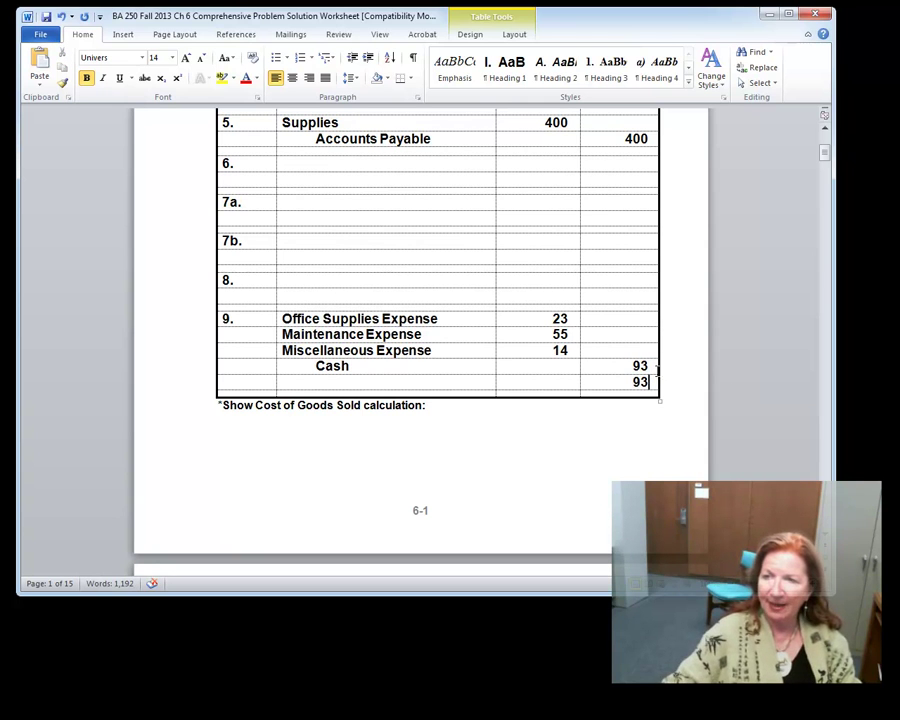
{"action": "left_click_drag", "start_coordinate": [652, 365], "coordinate": [623, 357]}
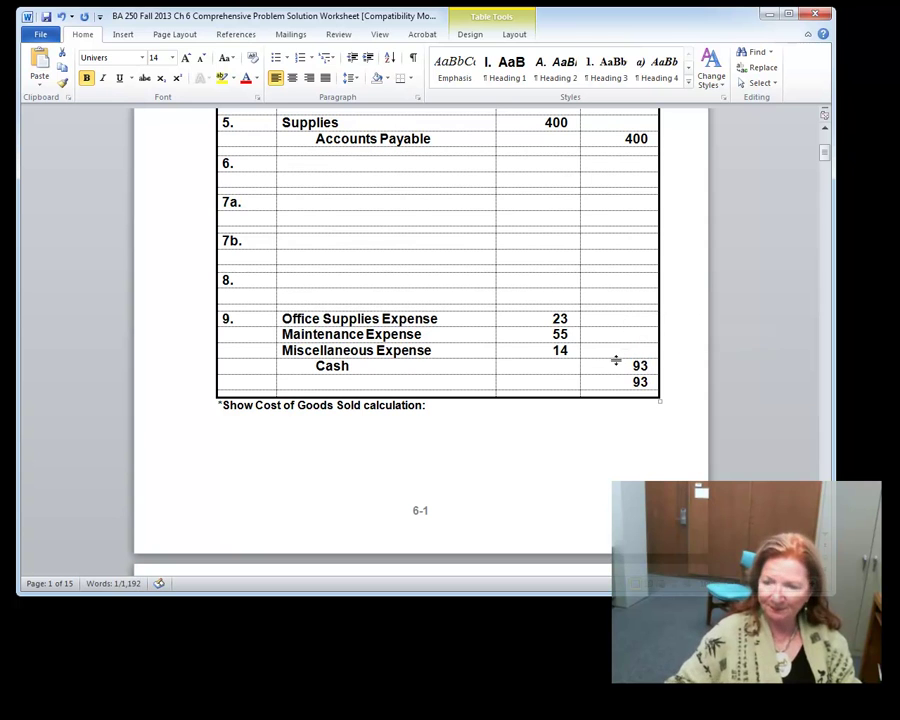
{"action": "key", "text": "Delete"}
{"action": "left_click_drag", "start_coordinate": [351, 366], "coordinate": [331, 380]}
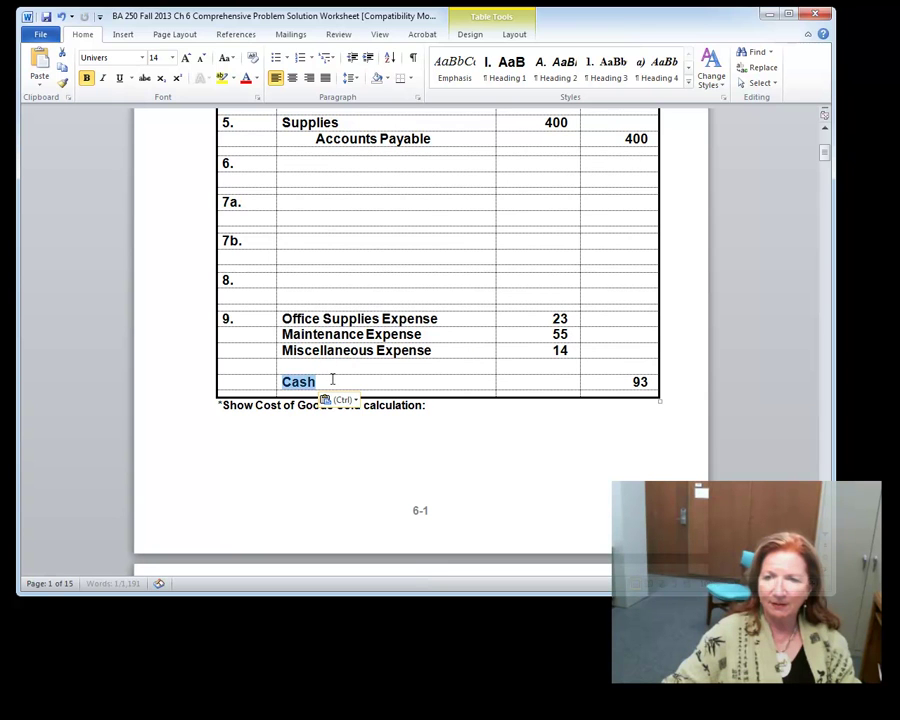
{"action": "key", "text": "Right"}
- Indent the Cash credit and debit Cash Over and Short Expense 1 on the blank line
{"action": "left_click", "coordinate": [369, 65]}
{"action": "left_click", "coordinate": [287, 366]}
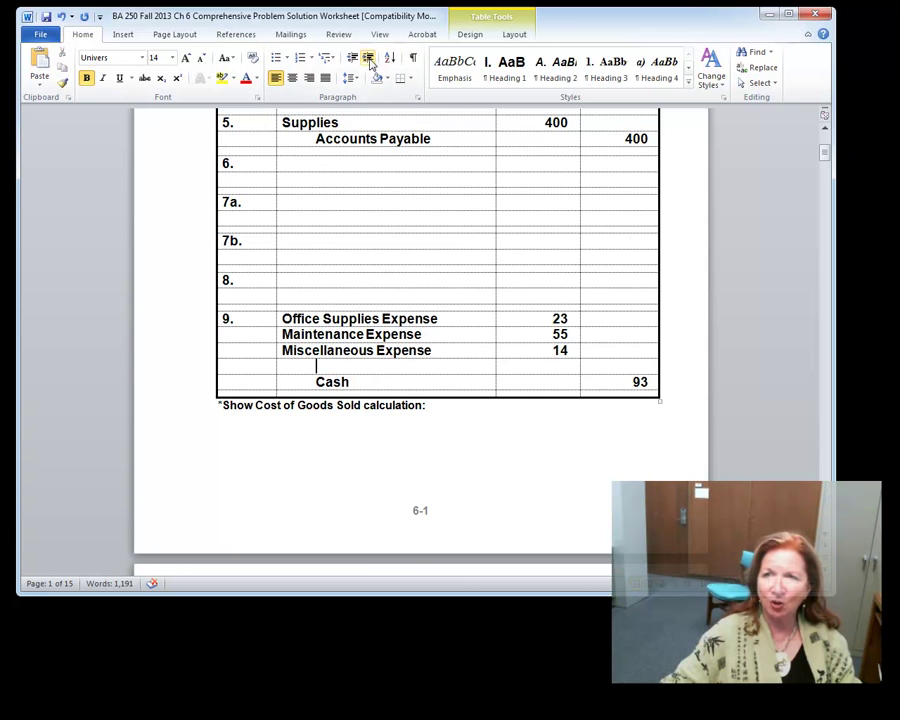
{"action": "left_click", "coordinate": [353, 60]}
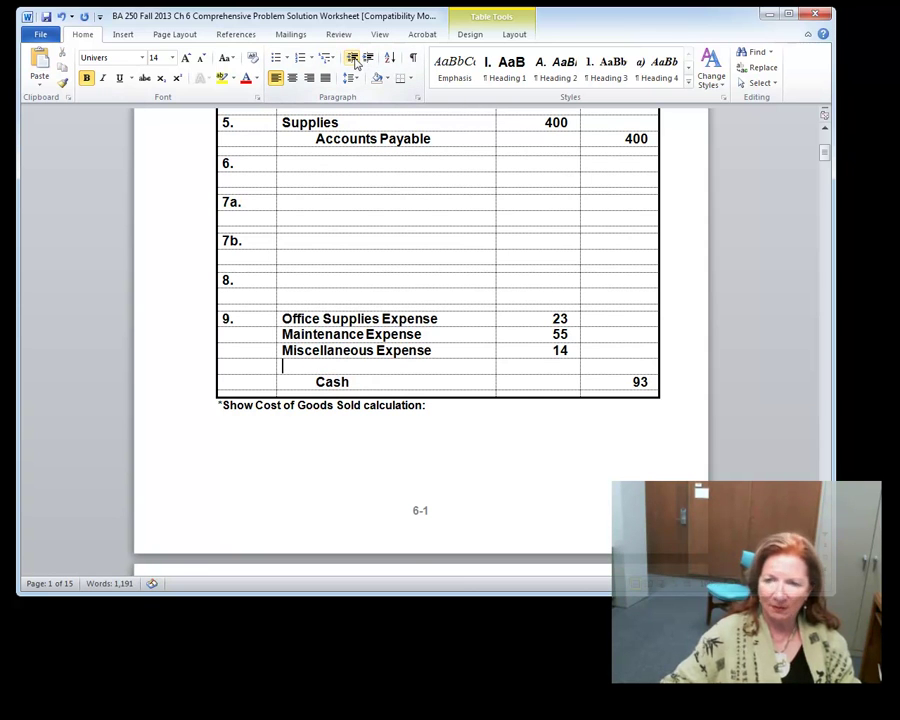
{"action": "type", "text": "Cash o"}
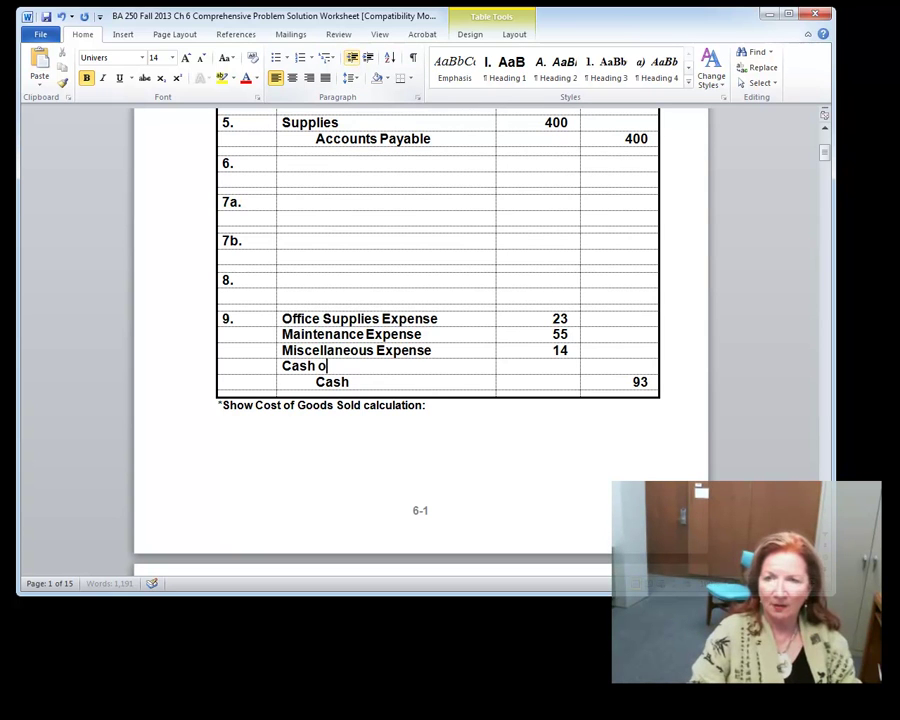
{"action": "key", "text": "BackSpace"}
{"action": "type", "text": "Over"}
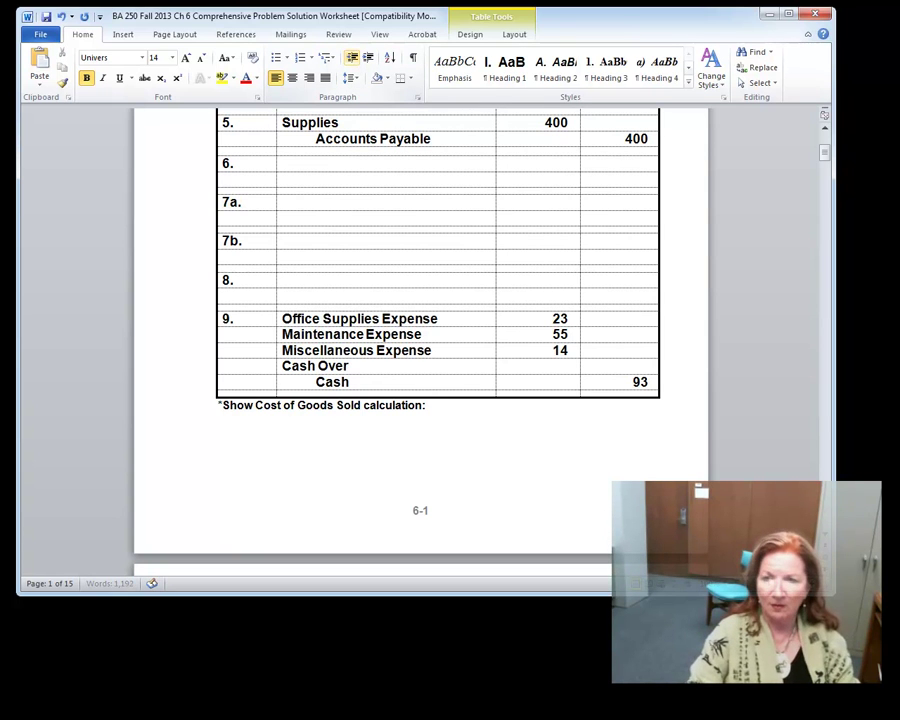
{"action": "type", "text": " and Short"}
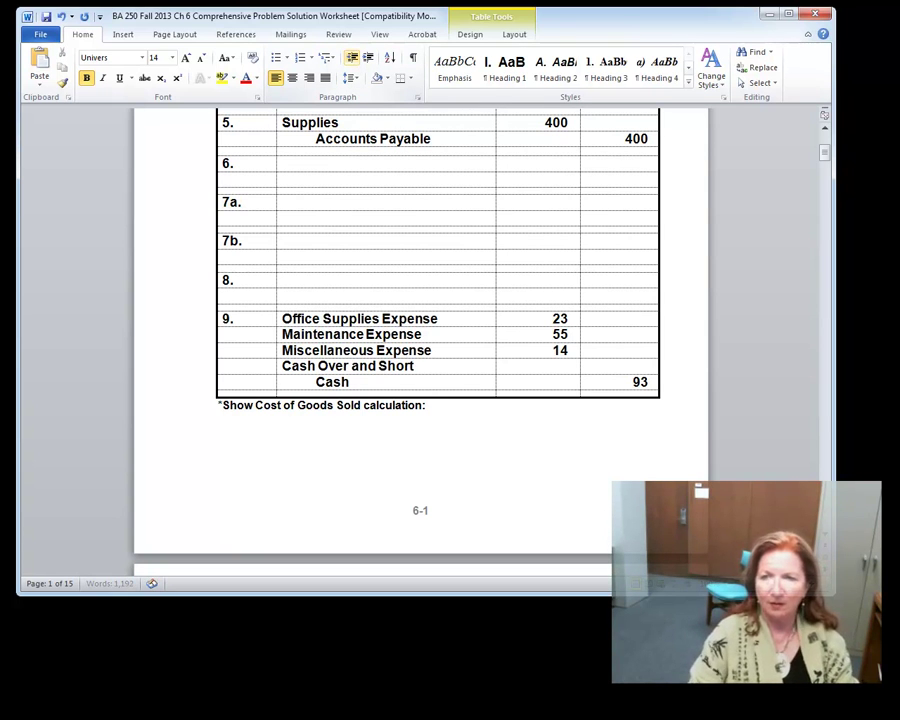
{"action": "type", "text": " Expense"}
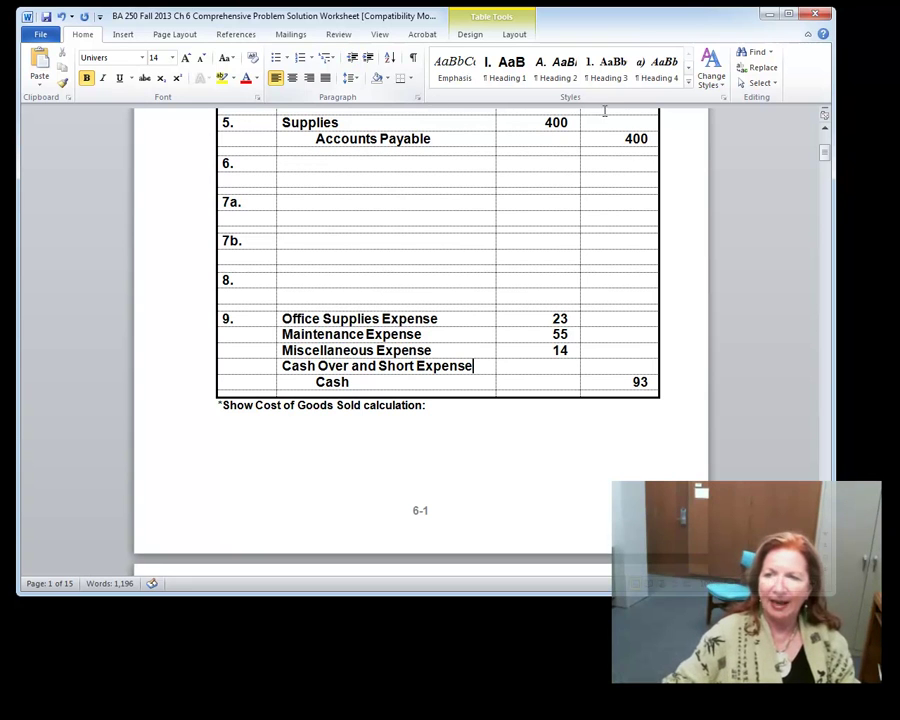
{"action": "left_click", "coordinate": [562, 366]}
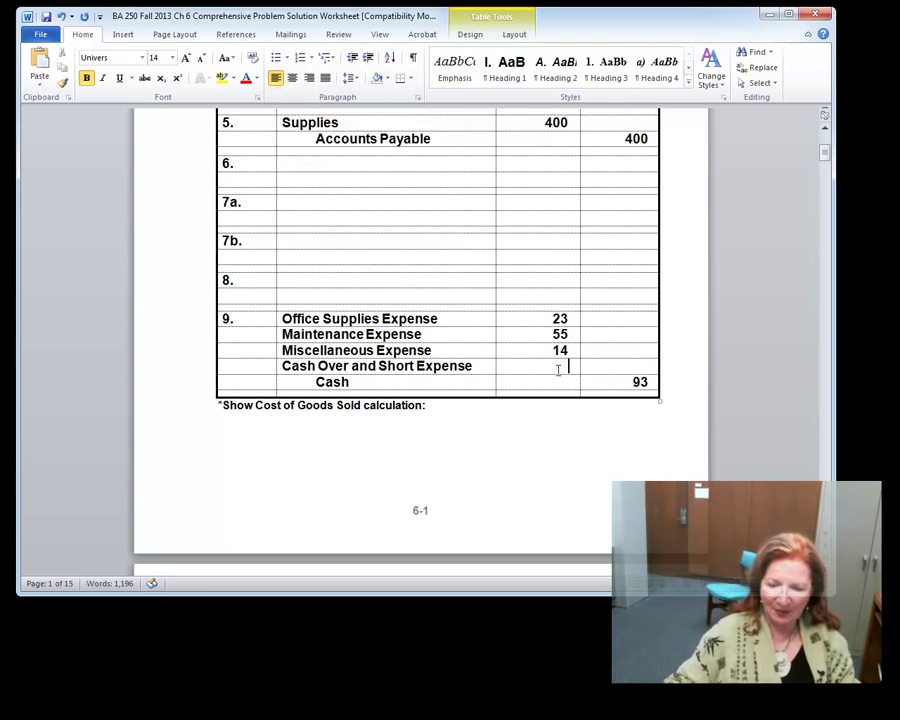
{"action": "type", "text": "1"}
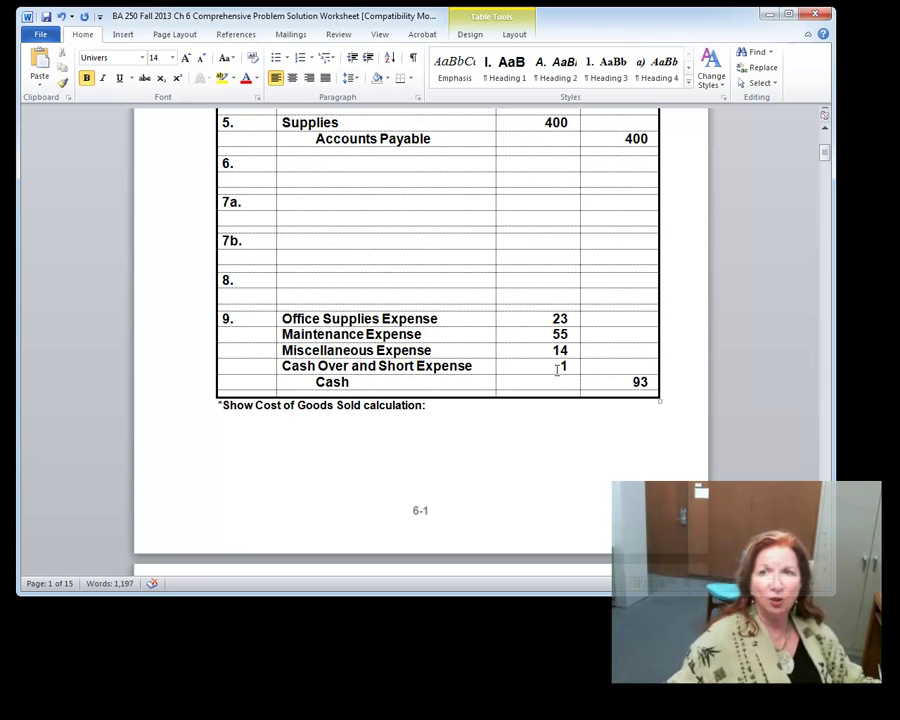
- Scroll up to review entry 9, then down to page 2's journal rows 10–19
{"action": "scroll", "coordinate": [634, 300], "scroll_direction": "up", "scroll_amount": 5}
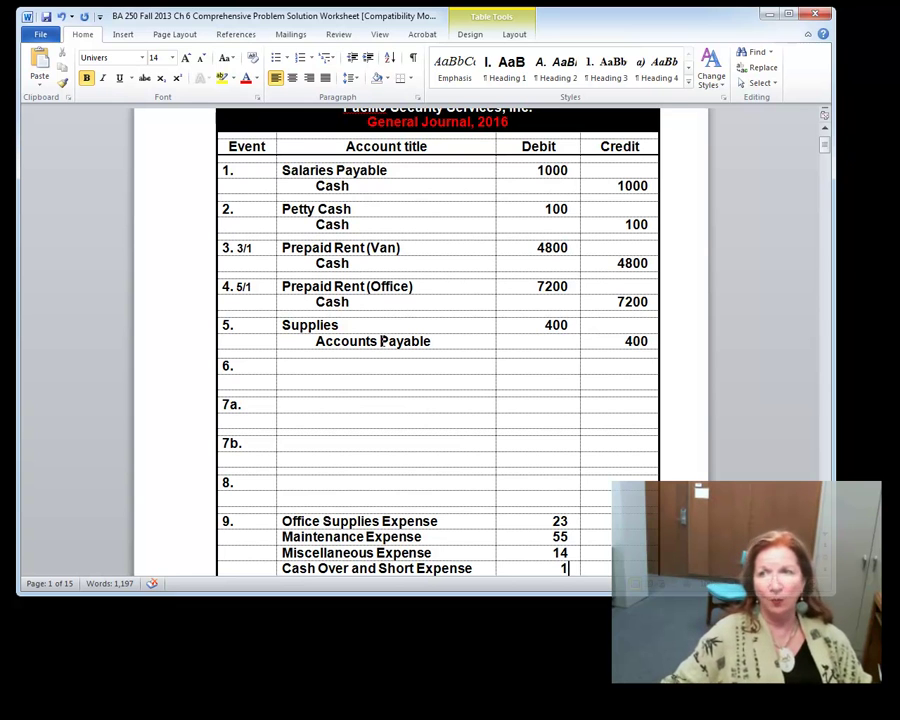
{"action": "scroll", "coordinate": [382, 341], "scroll_direction": "down", "scroll_amount": 2}
{"action": "scroll", "coordinate": [382, 341], "scroll_direction": "down", "scroll_amount": 2}
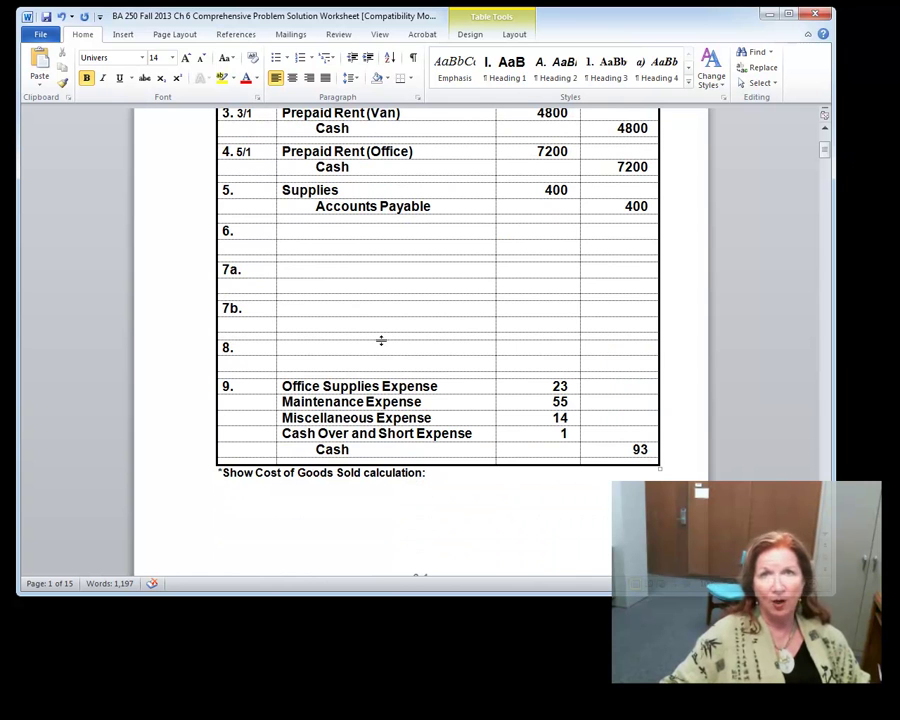
{"action": "scroll", "coordinate": [381, 341], "scroll_direction": "down", "scroll_amount": 8}
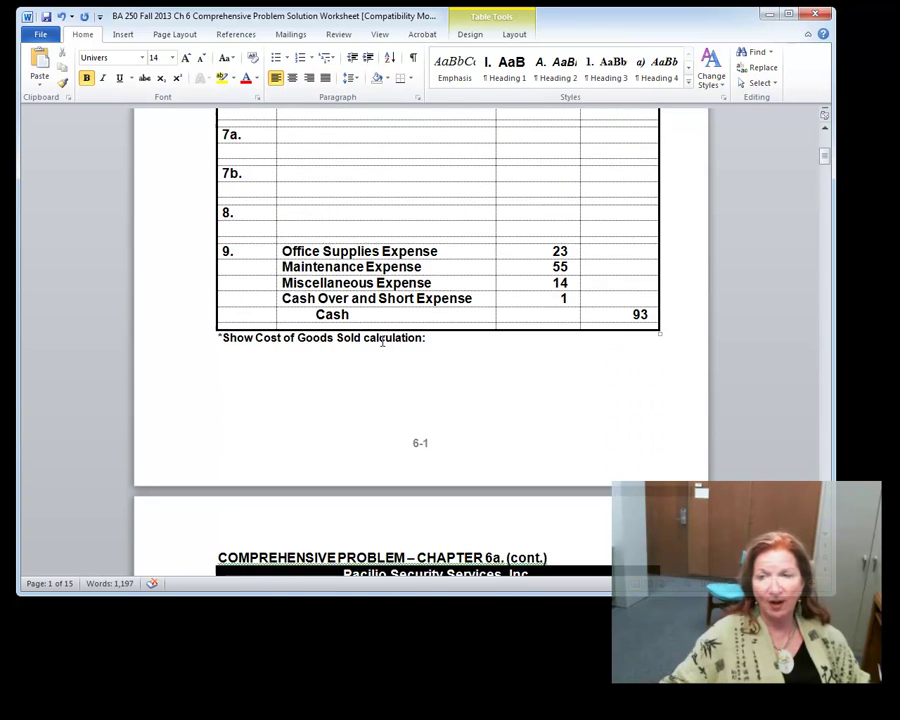
{"action": "scroll", "coordinate": [381, 346], "scroll_direction": "down", "scroll_amount": 11}
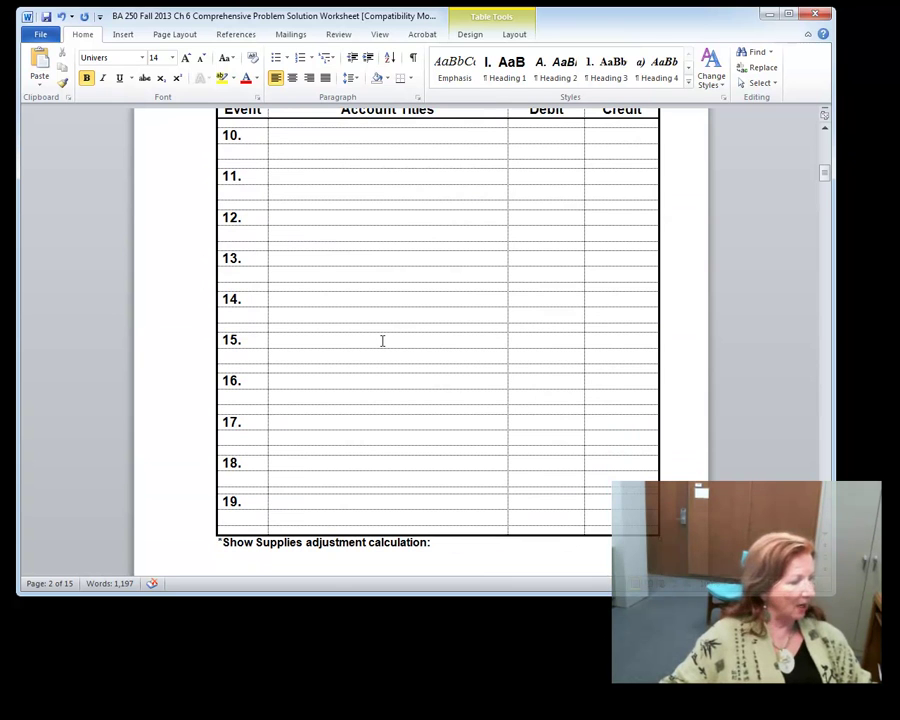
- Type 'Adjusting Entries' in the Account Titles spacer row above event 16
{"action": "left_click", "coordinate": [274, 367]}
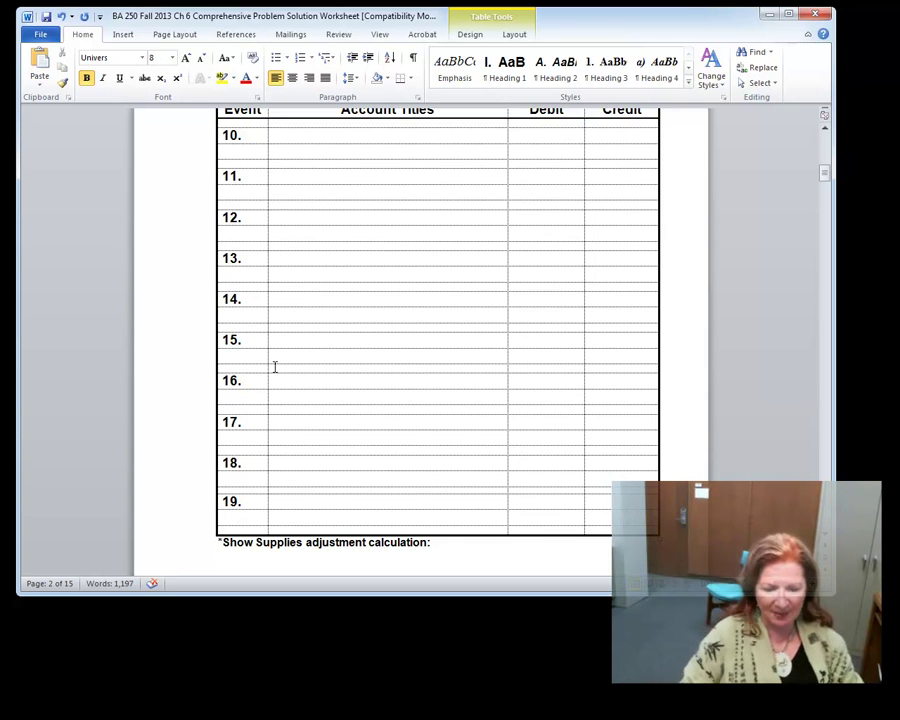
{"action": "type", "text": "Adjust"}
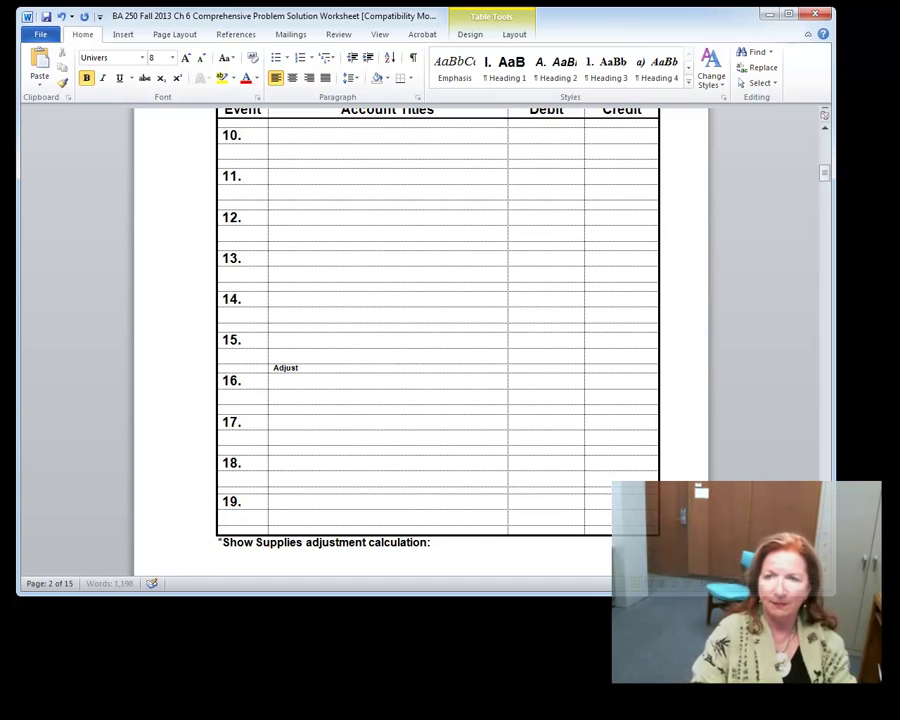
{"action": "type", "text": "ing Entries"}
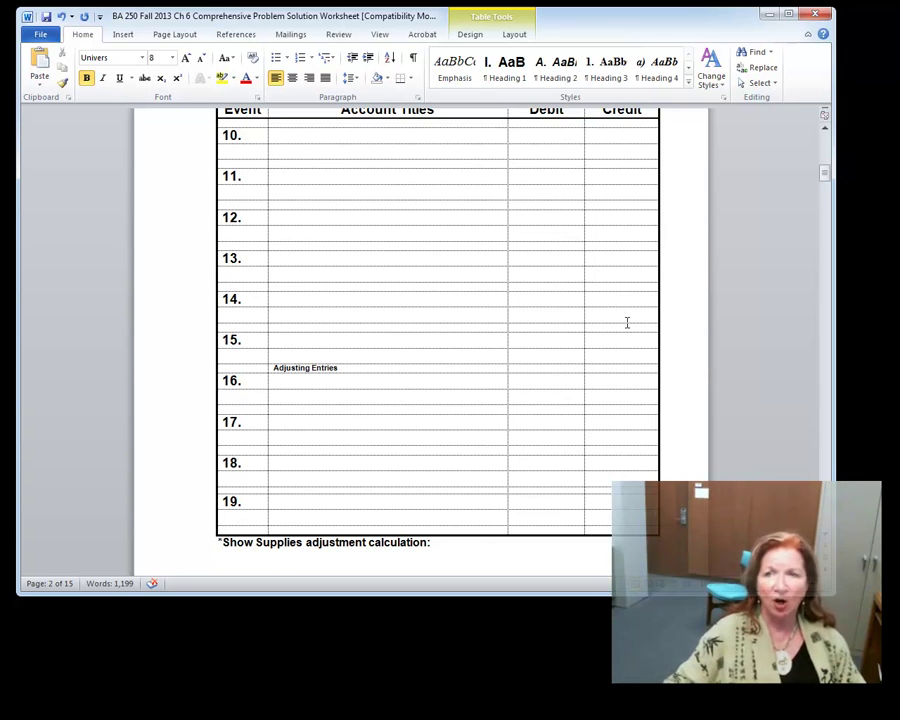
{"action": "scroll", "coordinate": [636, 378], "scroll_direction": "down", "scroll_amount": 3}
{"action": "scroll", "coordinate": [637, 380], "scroll_direction": "down", "scroll_amount": 1}
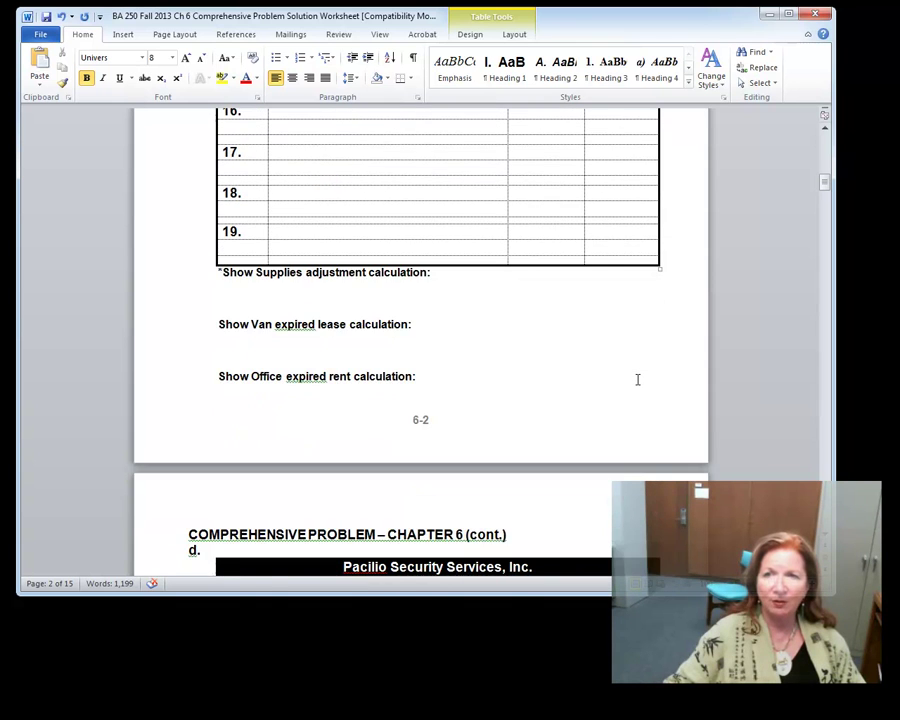
{"action": "scroll", "coordinate": [636, 378], "scroll_direction": "up", "scroll_amount": 1}
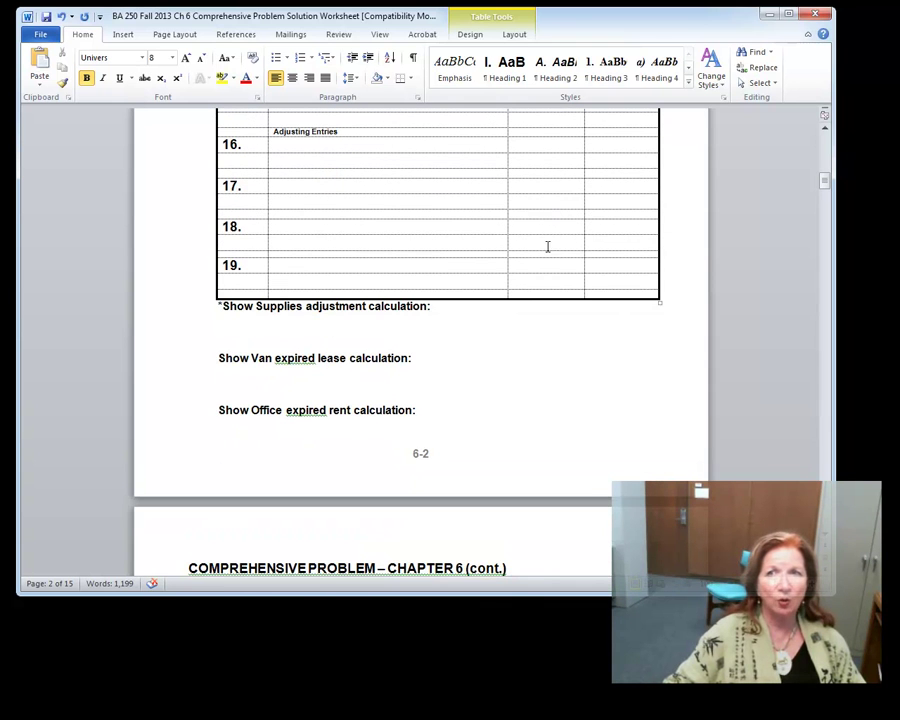
{"action": "left_click", "coordinate": [276, 146]}
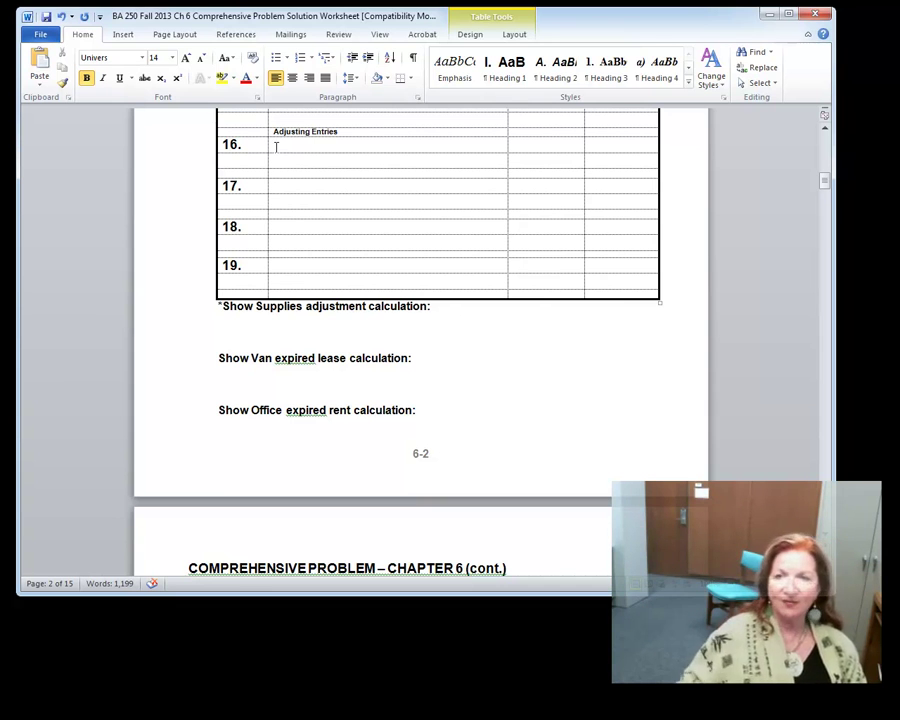
- Delete the blank line between the Supplies adjustment and Van expired lease prompts
{"action": "left_click", "coordinate": [277, 322]}
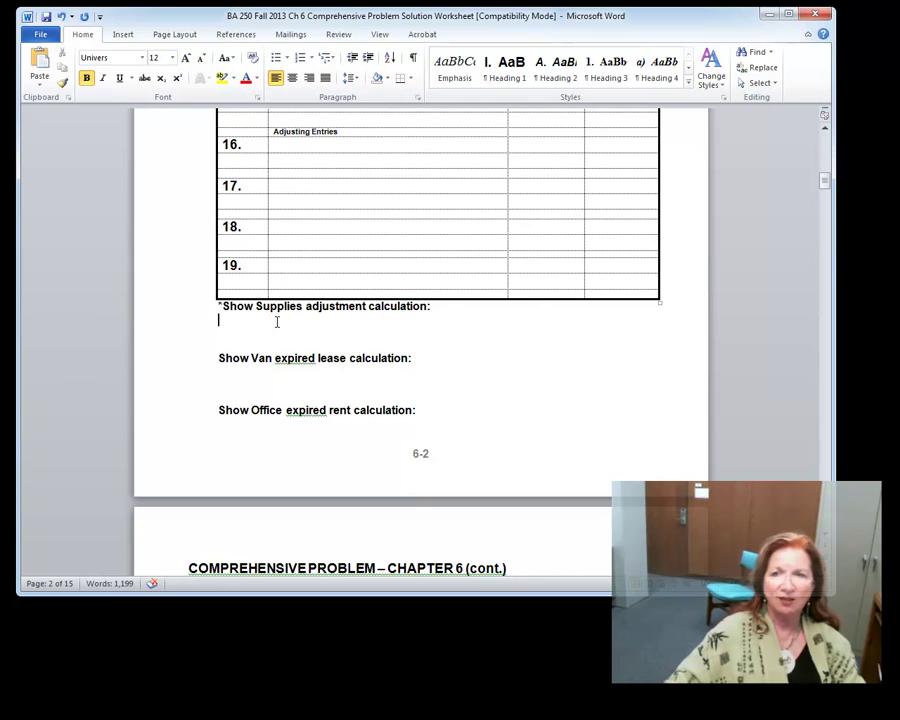
{"action": "left_click", "coordinate": [219, 343]}
{"action": "key", "text": "Delete"}
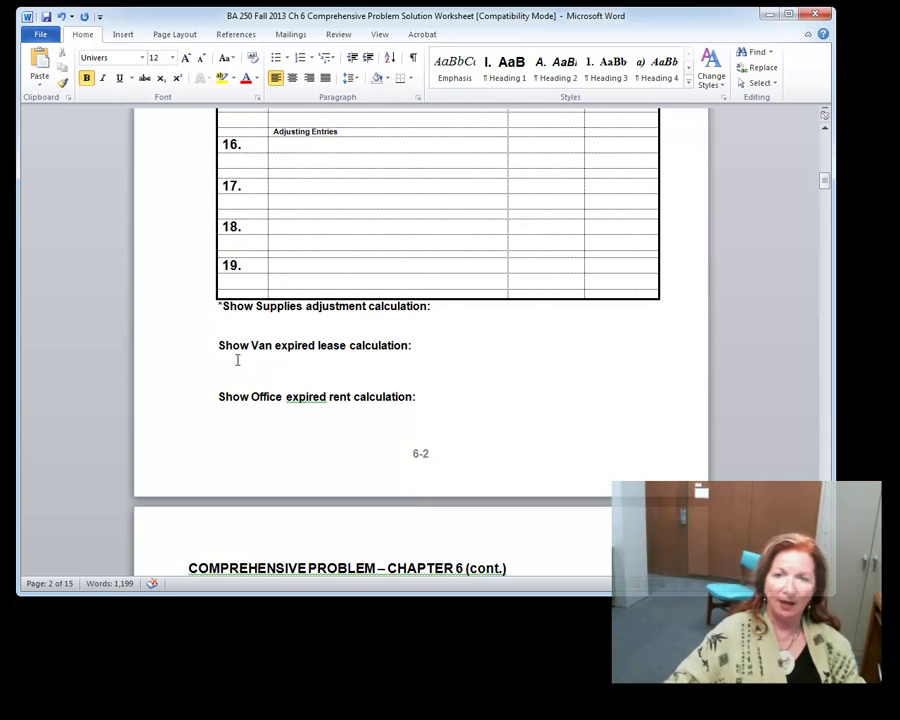
{"action": "left_click", "coordinate": [231, 362]}
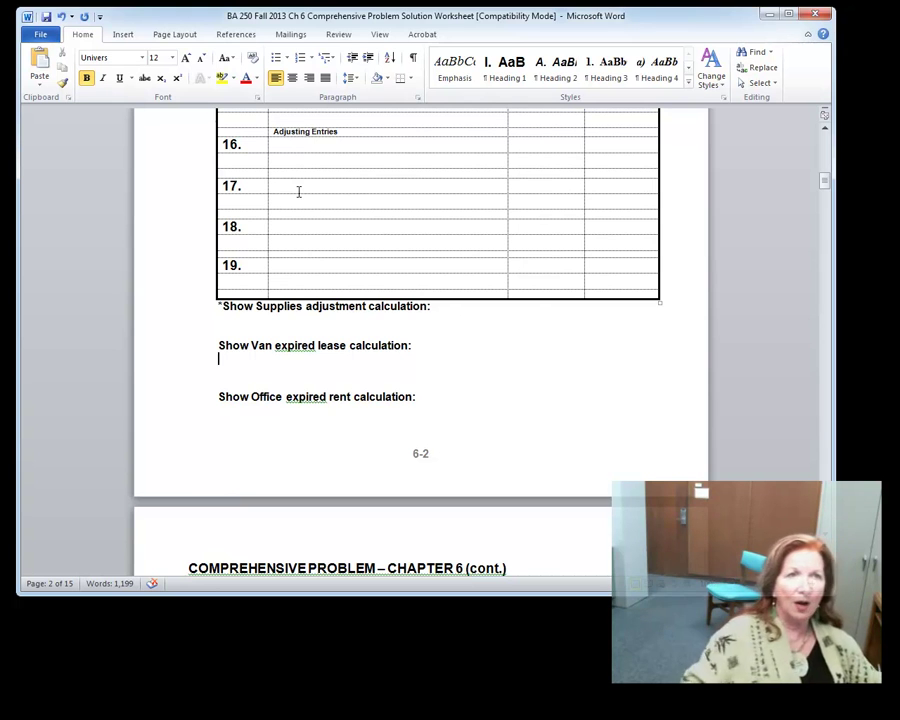
- Scroll down to the T-Accounts for 2016 page on page 3
{"action": "scroll", "coordinate": [298, 191], "scroll_direction": "down", "scroll_amount": 2}
{"action": "left_click", "coordinate": [123, 34]}
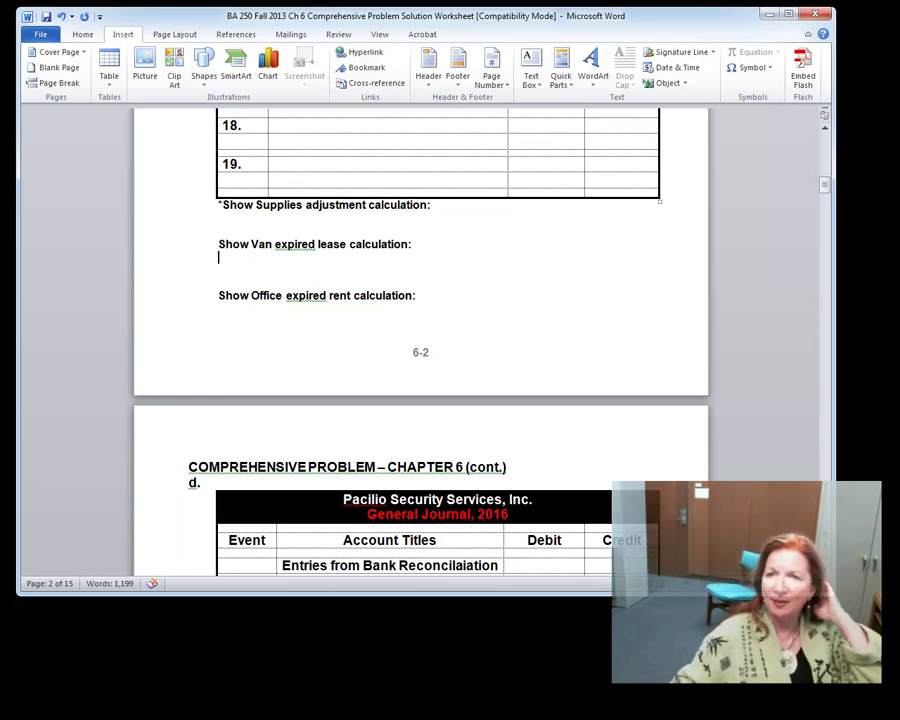
{"action": "scroll", "coordinate": [734, 267], "scroll_direction": "up", "scroll_amount": 1}
{"action": "scroll", "coordinate": [430, 233], "scroll_direction": "down", "scroll_amount": 3}
{"action": "scroll", "coordinate": [430, 233], "scroll_direction": "down", "scroll_amount": 15}
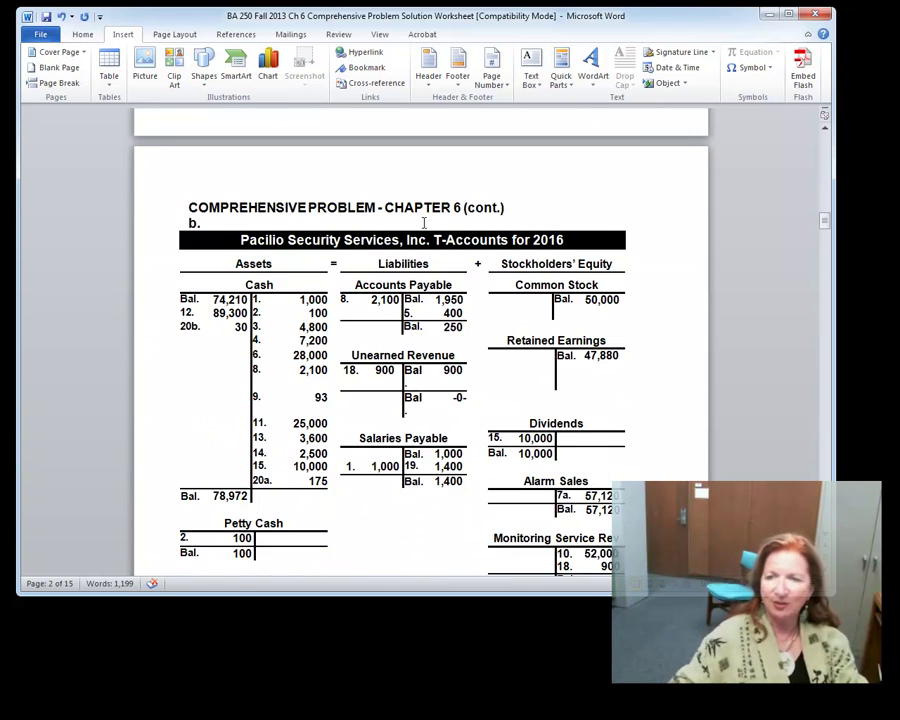